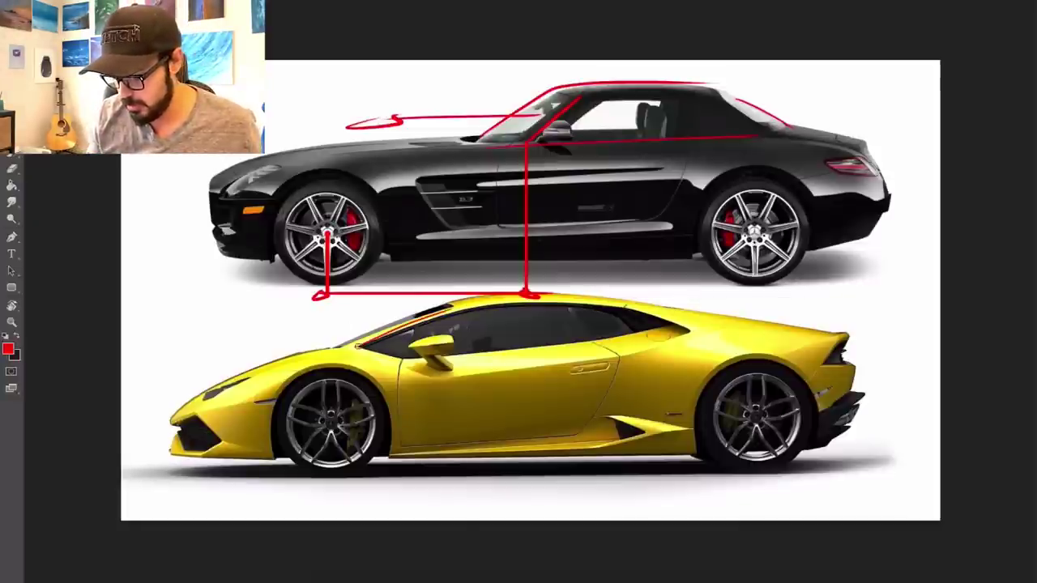
# Trace the yellow car's windshield pillar in red and mark the ground distance between its base and the front wheel centre
pyautogui.moveTo(357, 347); pyautogui.dragTo(528, 295)
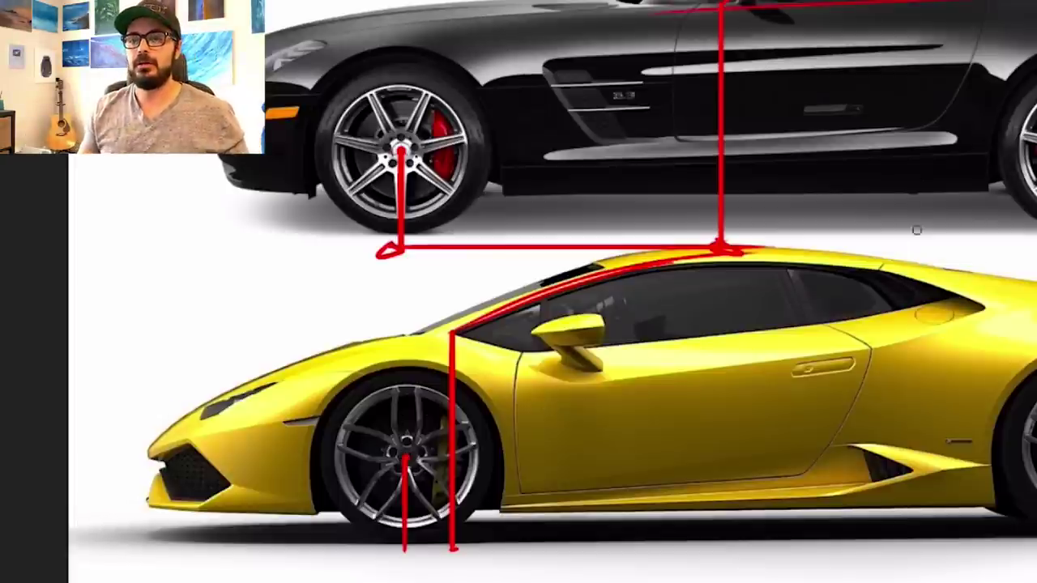
pyautogui.moveTo(404, 550); pyautogui.dragTo(453, 550)
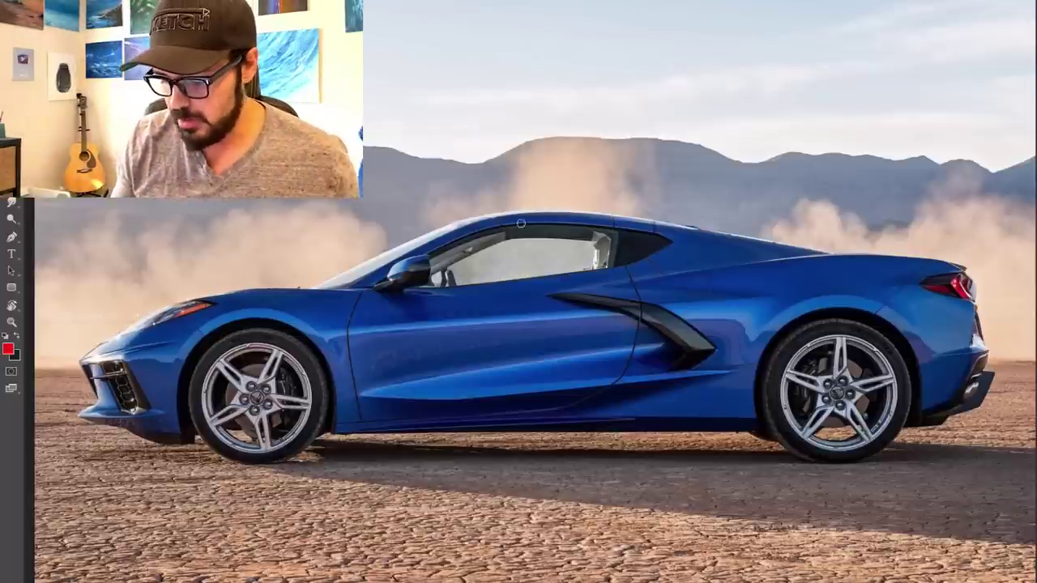
# Trace the blue Corvette's windshield pillar in red, drop a vertical from its base and mark the distance to the front wheel centre
pyautogui.moveTo(537, 221); pyautogui.dragTo(333, 320)
pyautogui.moveTo(371, 286); pyautogui.dragTo(371, 478)
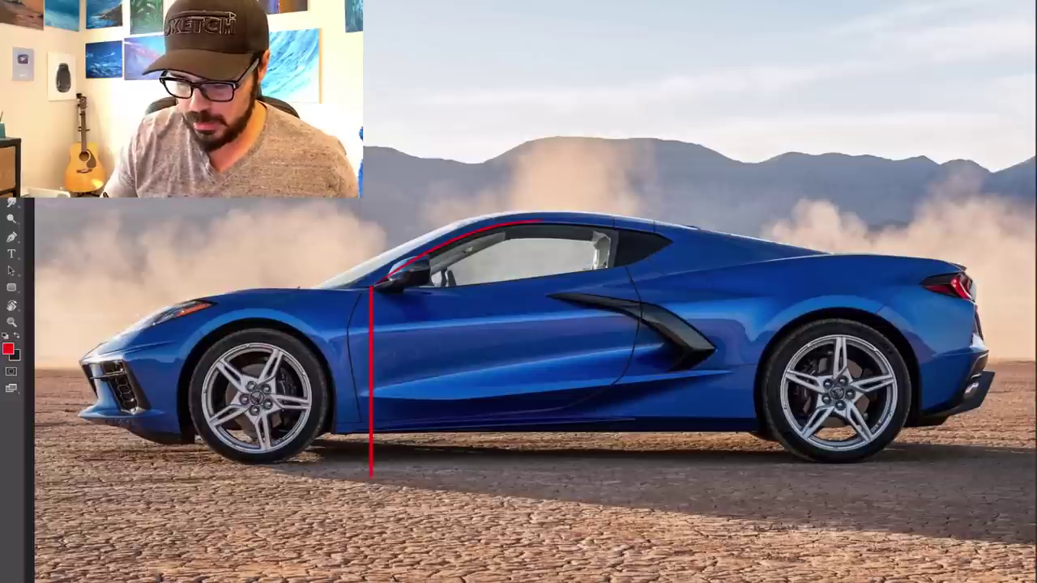
pyautogui.moveTo(255, 393)
pyautogui.mouseDown()
pyautogui.moveTo(256, 464)
pyautogui.moveTo(374, 479)
pyautogui.mouseUp()
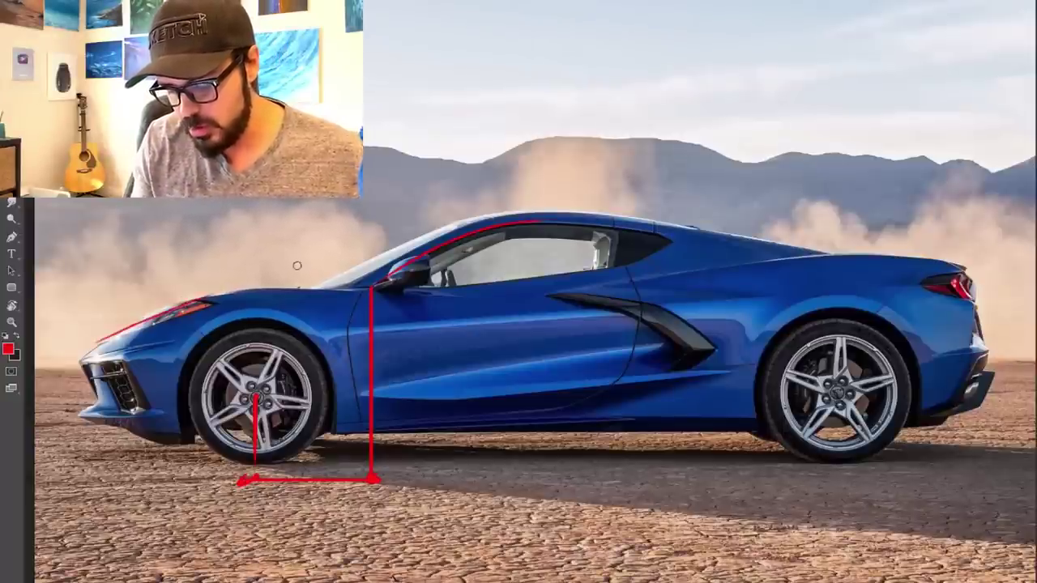
# Try sketching continuous curves from the blue car's nose over the cabin to the rear deck, plus its hood line
pyautogui.moveTo(91, 351); pyautogui.dragTo(762, 243)
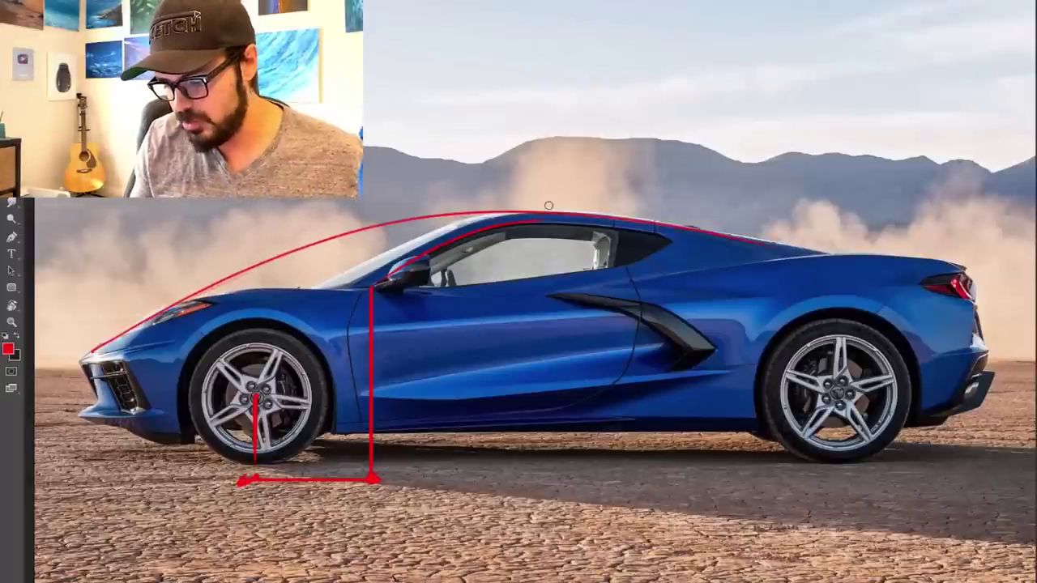
pyautogui.moveTo(468, 217); pyautogui.dragTo(268, 287)
pyautogui.moveTo(144, 319); pyautogui.dragTo(261, 289)
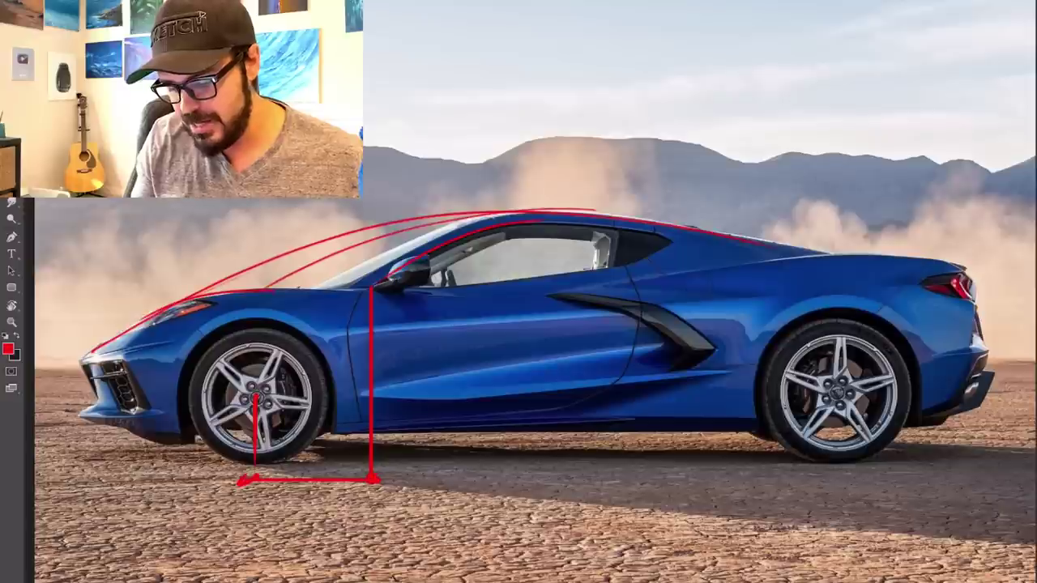
pyautogui.moveTo(149, 315); pyautogui.dragTo(326, 285)
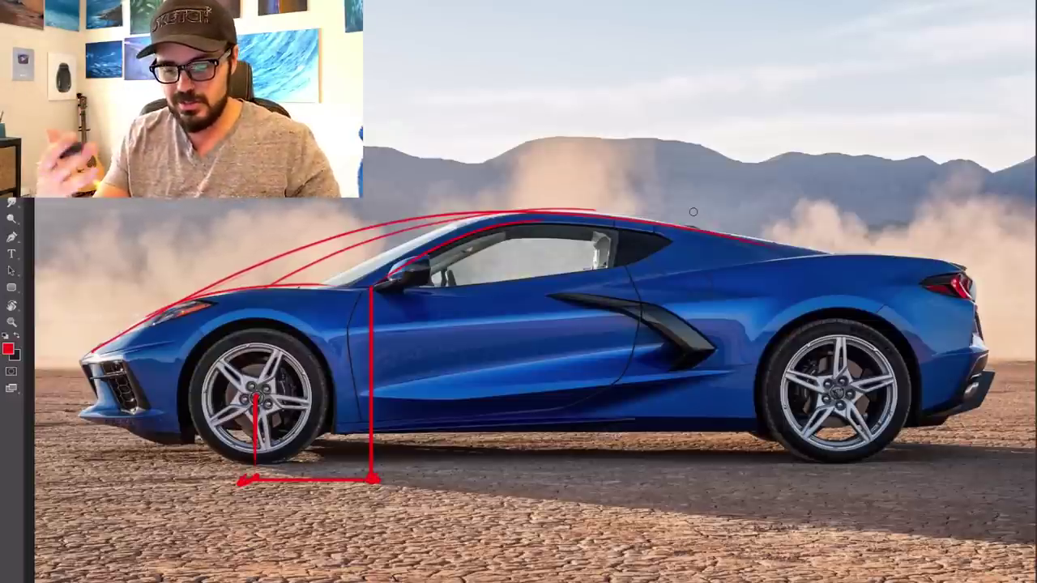
pyautogui.hotkey('ctrl', 'z')
pyautogui.hotkey('ctrl', 'z')
pyautogui.hotkey('ctrl', 'z')
pyautogui.hotkey('ctrl', 'z')
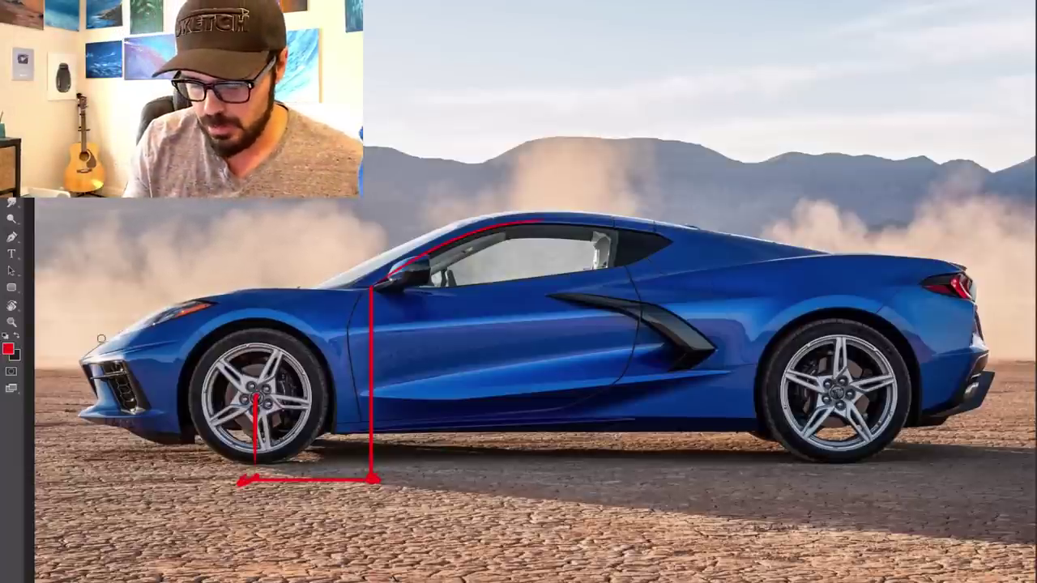
# Trace the blue car's hood, window beltline and roofline in red, and circle where the roof meets the rear deck
pyautogui.moveTo(105, 340); pyautogui.dragTo(324, 285)
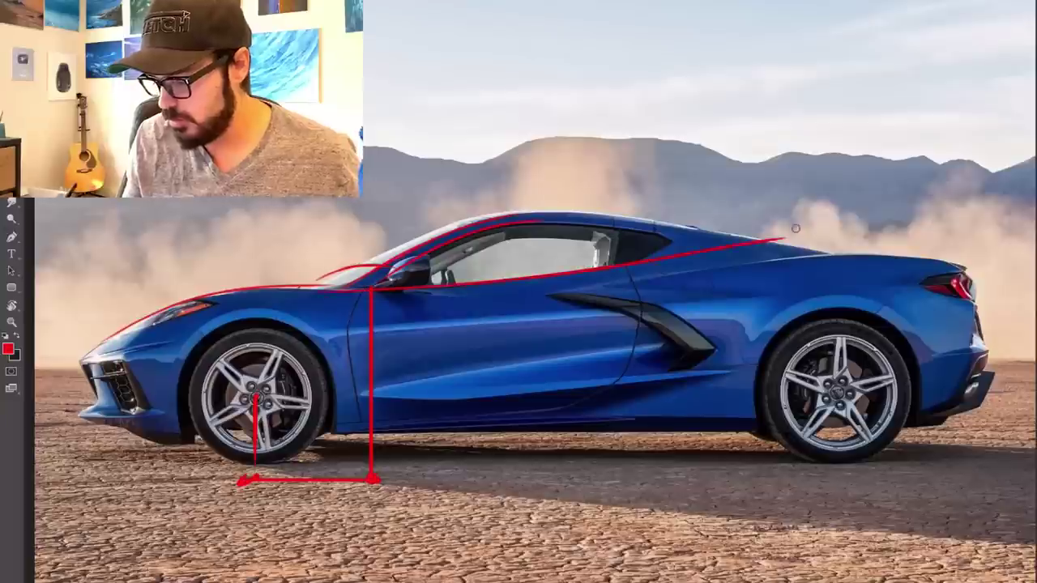
pyautogui.moveTo(360, 262)
pyautogui.mouseDown()
pyautogui.moveTo(765, 242)
pyautogui.moveTo(810, 253)
pyautogui.mouseUp()
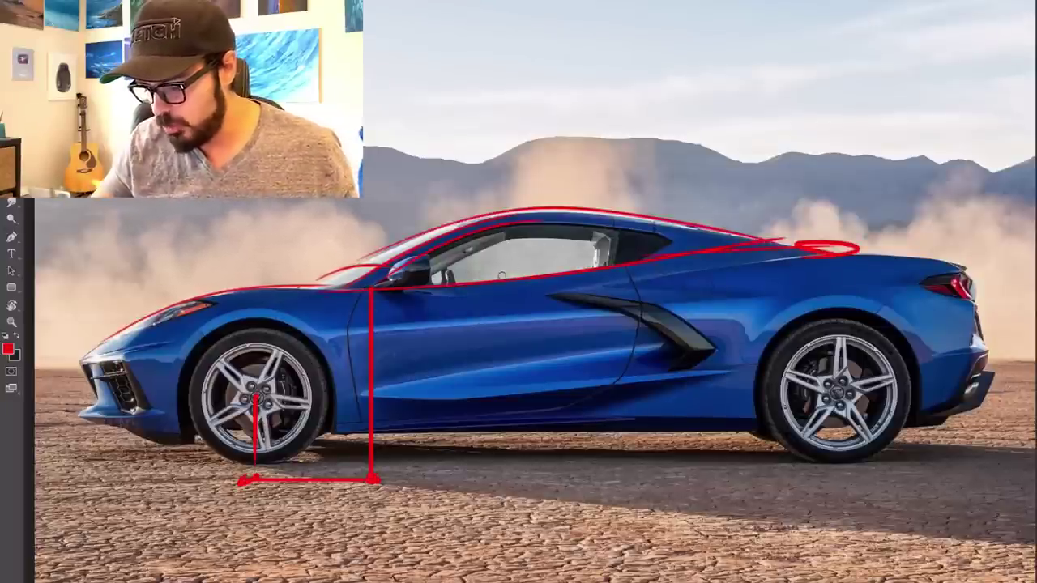
# Sketch a rearward-shifted cabin with a vertical from mid-door to the ground and a new windshield and roof arc toward the tail
pyautogui.moveTo(511, 286); pyautogui.dragTo(512, 488)
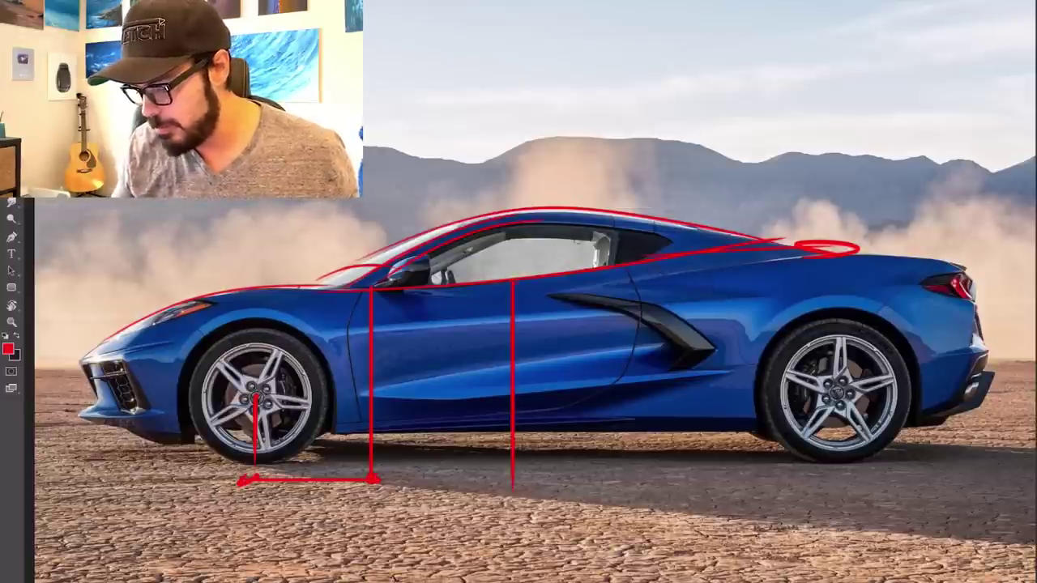
pyautogui.moveTo(531, 265); pyautogui.dragTo(606, 235)
pyautogui.moveTo(505, 278)
pyautogui.mouseDown()
pyautogui.moveTo(668, 242)
pyautogui.moveTo(940, 248)
pyautogui.mouseUp()
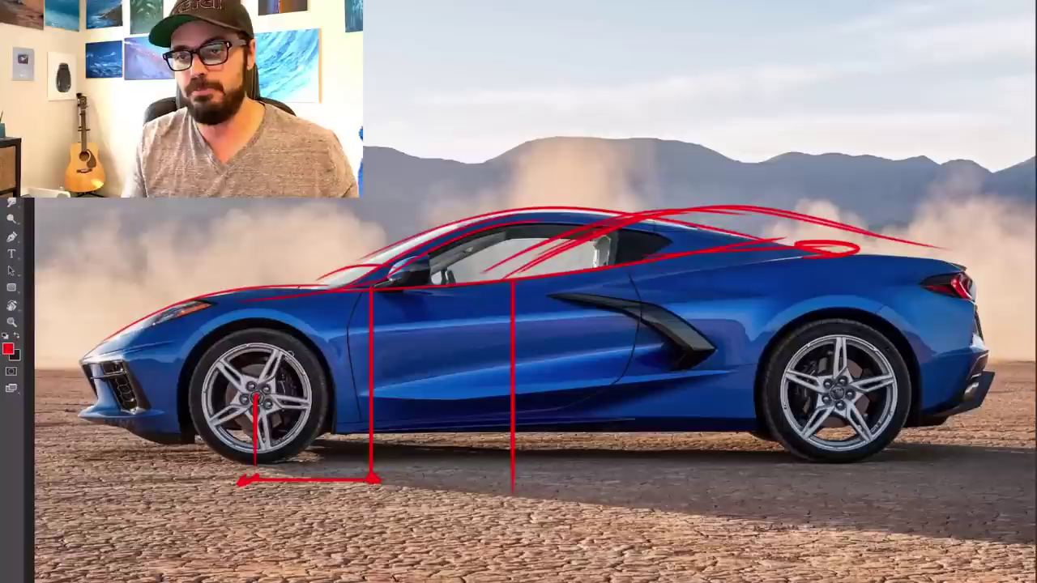
# Outline the body sections around the front wheel and behind the door in red, and retrace the rearward-shifted cabin
pyautogui.moveTo(244, 299)
pyautogui.mouseDown()
pyautogui.moveTo(401, 299)
pyautogui.moveTo(208, 317)
pyautogui.mouseUp()
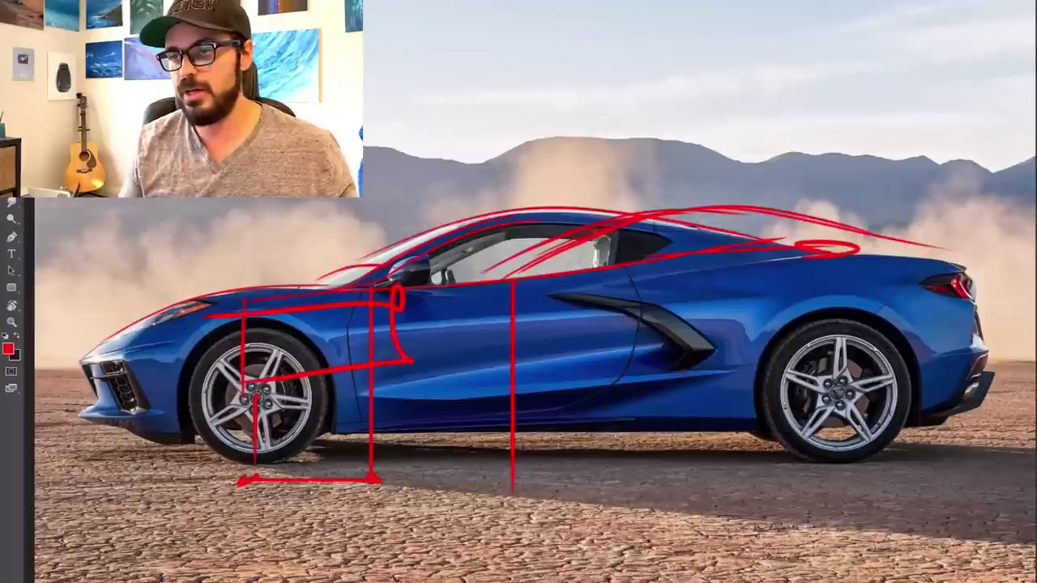
pyautogui.moveTo(698, 290); pyautogui.dragTo(665, 302)
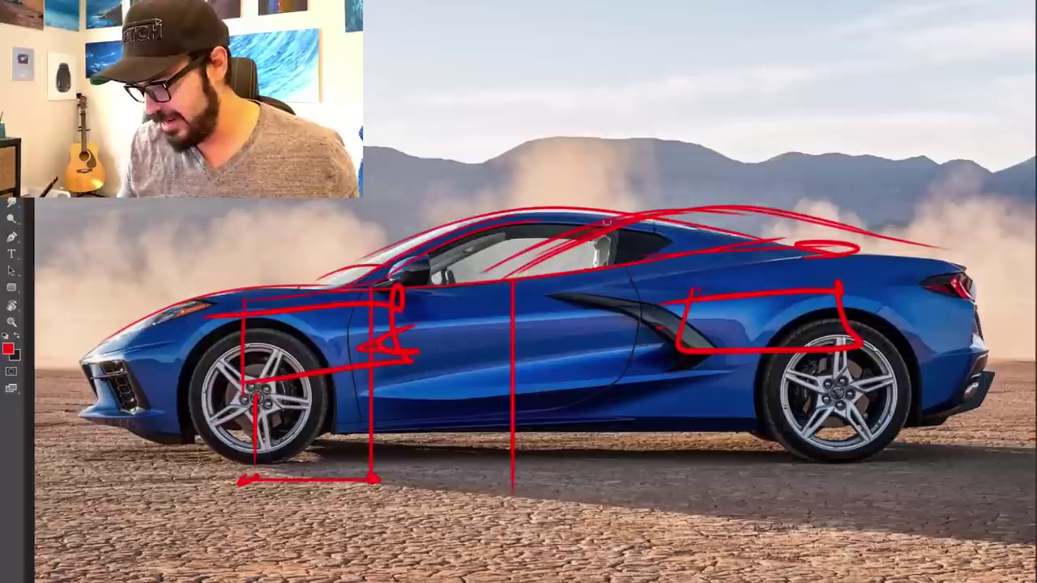
pyautogui.moveTo(458, 282); pyautogui.dragTo(955, 261)
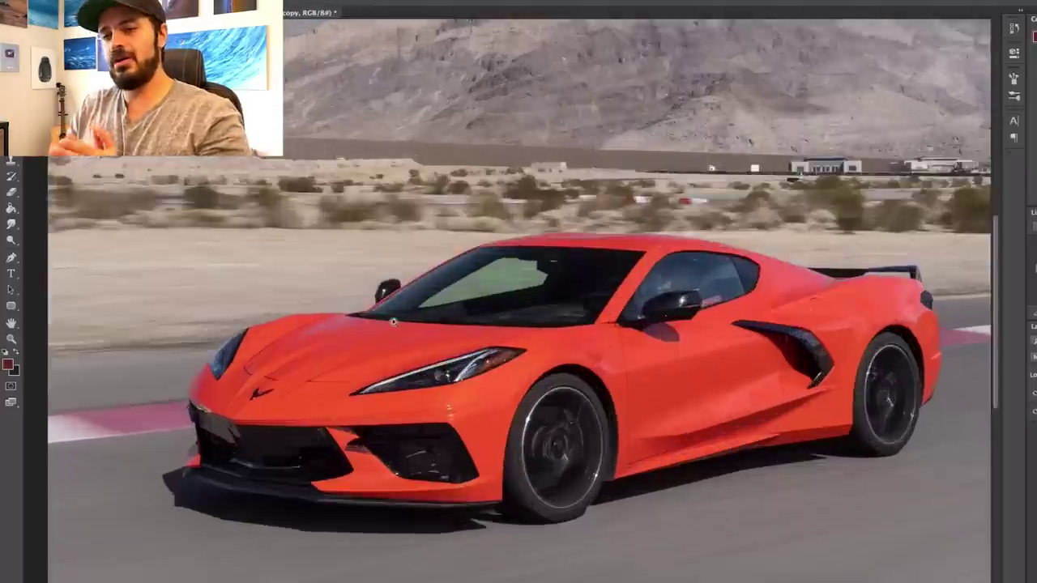
# Select the red Corvette's cabin and door area, copy it to a new layer and shift it toward the rear wheel
pyautogui.click(394, 322)
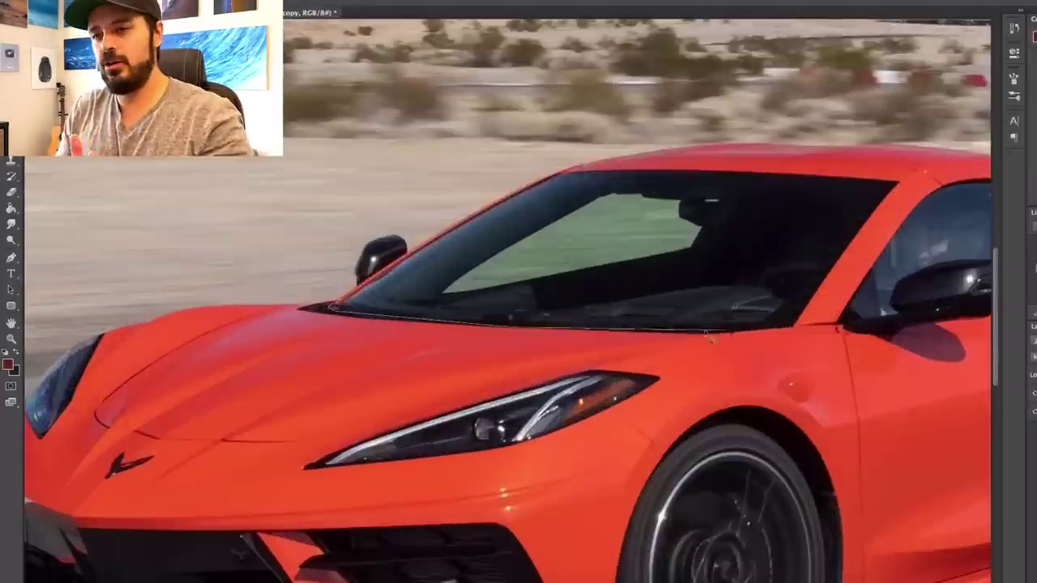
pyautogui.moveTo(859, 429); pyautogui.dragTo(548, 122)
pyautogui.press('super+minus')
pyautogui.press('super+minus')
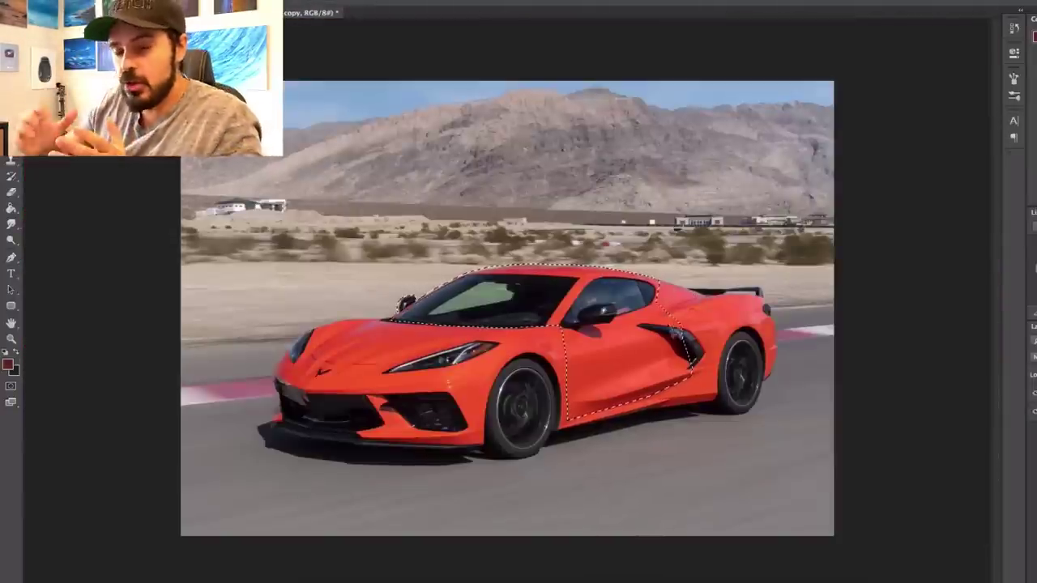
pyautogui.moveTo(618, 332); pyautogui.dragTo(662, 326)
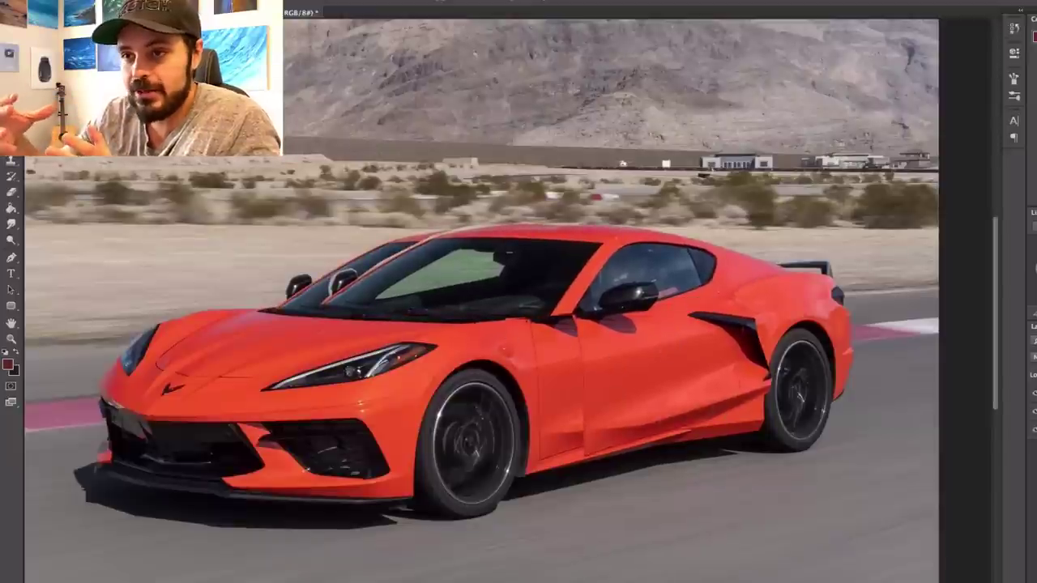
pyautogui.press('super+j')
pyautogui.moveTo(304, 278); pyautogui.dragTo(476, 286)
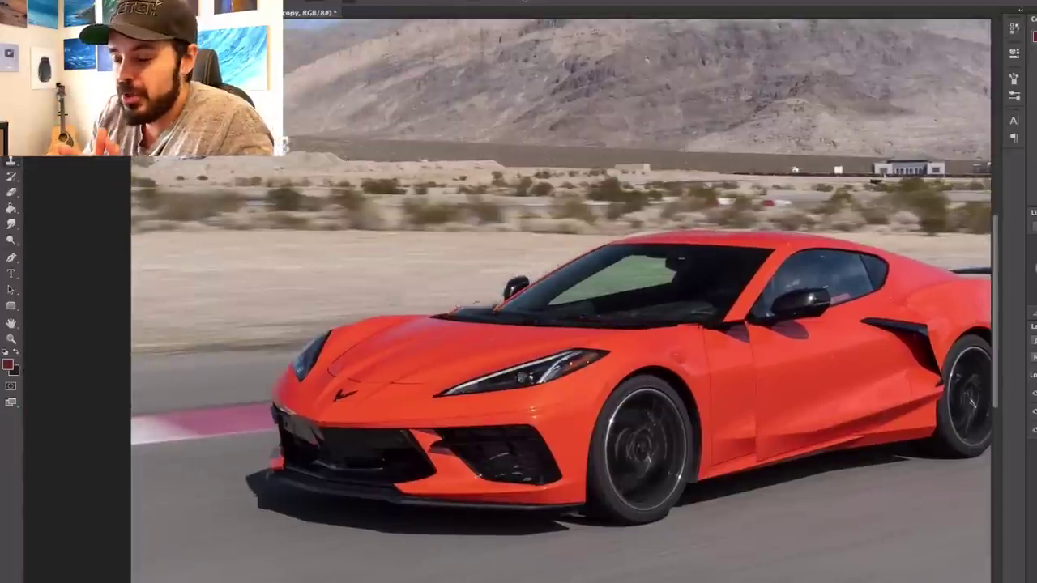
# Paint over the old windshield base with sampled hood red, extending the hood cleanly up to the moved windshield
pyautogui.scroll(3, 478, 284)
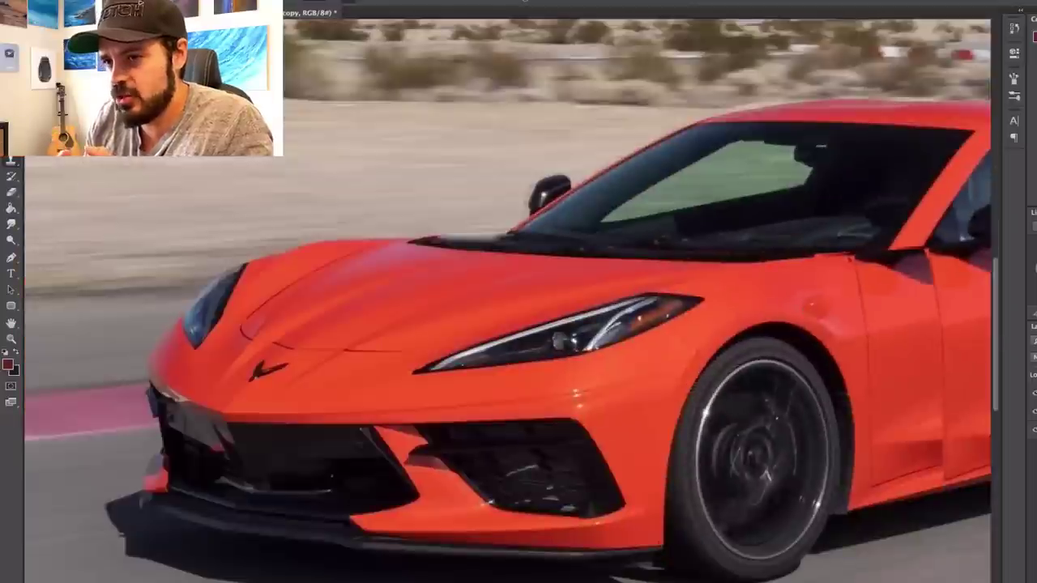
pyautogui.keyDown('alt'); pyautogui.click(446, 254); pyautogui.keyUp('alt')
pyautogui.moveTo(424, 245); pyautogui.dragTo(465, 247)
pyautogui.rightClick(510, 233)
pyautogui.press('Return')
pyautogui.moveTo(329, 259); pyautogui.dragTo(335, 259)
pyautogui.keyDown('alt'); pyautogui.click(422, 253); pyautogui.keyUp('alt')
pyautogui.moveTo(416, 241)
pyautogui.mouseDown()
pyautogui.moveTo(502, 235)
pyautogui.moveTo(713, 256)
pyautogui.mouseUp()
pyautogui.hscroll(3, 508, 302)
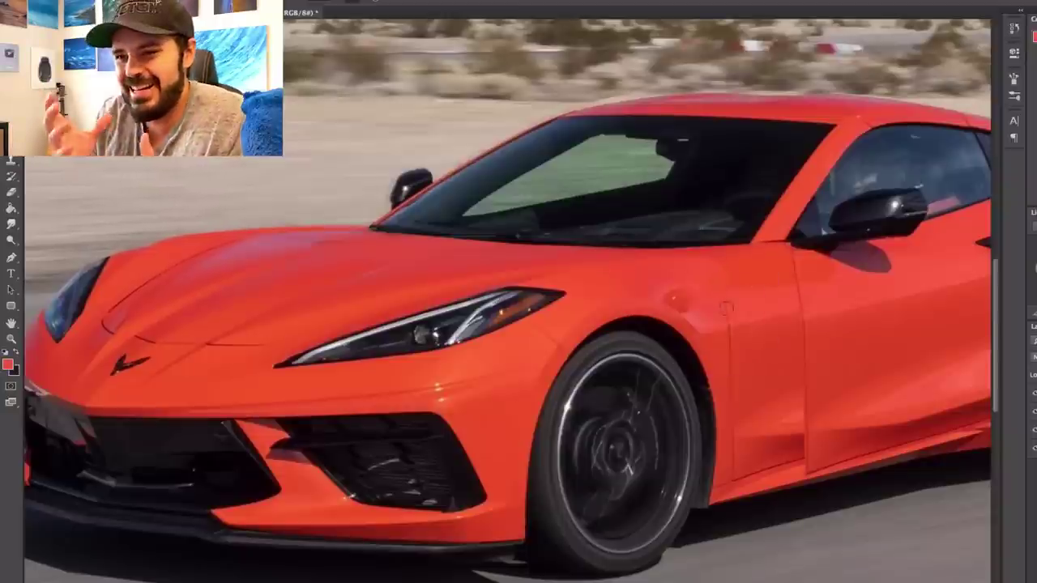
pyautogui.moveTo(337, 257); pyautogui.dragTo(556, 239)
pyautogui.keyDown('alt'); pyautogui.click(556, 239); pyautogui.keyUp('alt')
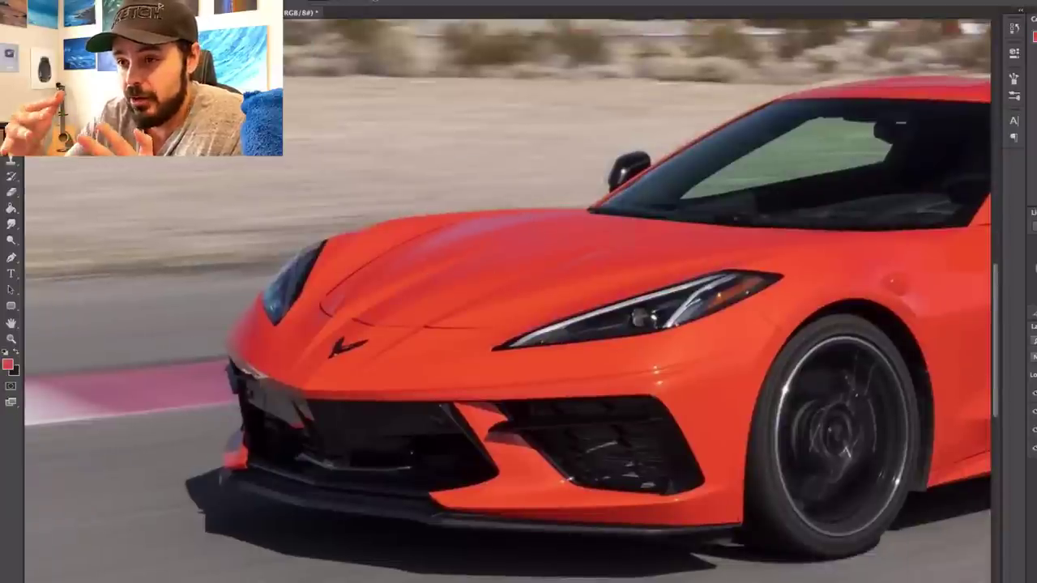
pyautogui.moveTo(693, 272); pyautogui.dragTo(508, 271)
pyautogui.keyDown('ctrl'); pyautogui.keyDown('alt'); pyautogui.click(507, 270); pyautogui.keyUp('alt'); pyautogui.keyUp('ctrl')
# Blend the moved door's lower front seam and sill edge into the body using a soft brush and sampled red
pyautogui.hscroll(6, 721, 354)
pyautogui.scroll(-3, 766, 367)
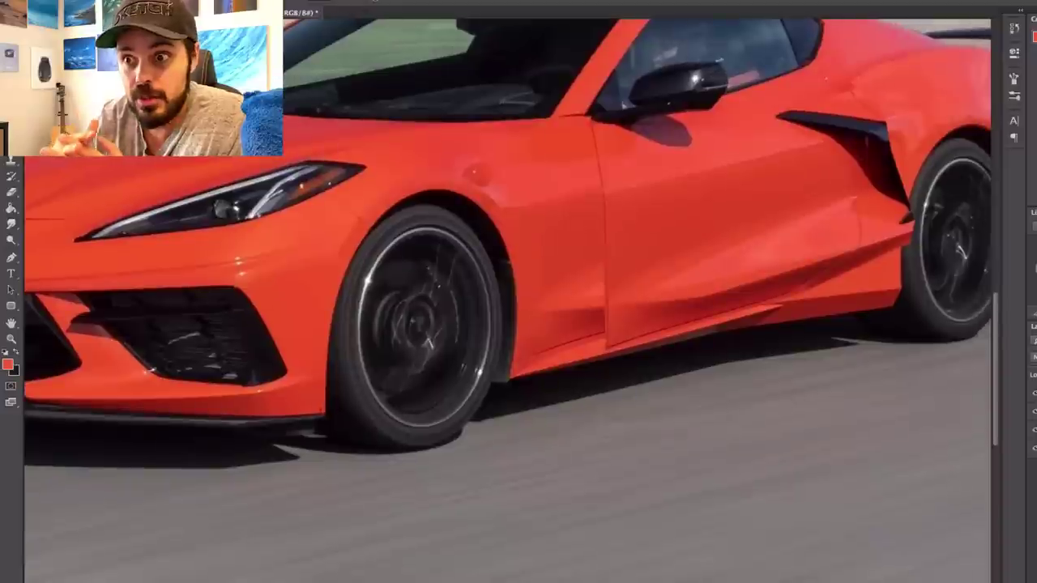
pyautogui.keyDown('alt'); pyautogui.click(587, 333); pyautogui.keyUp('alt')
pyautogui.rightClick(600, 317)
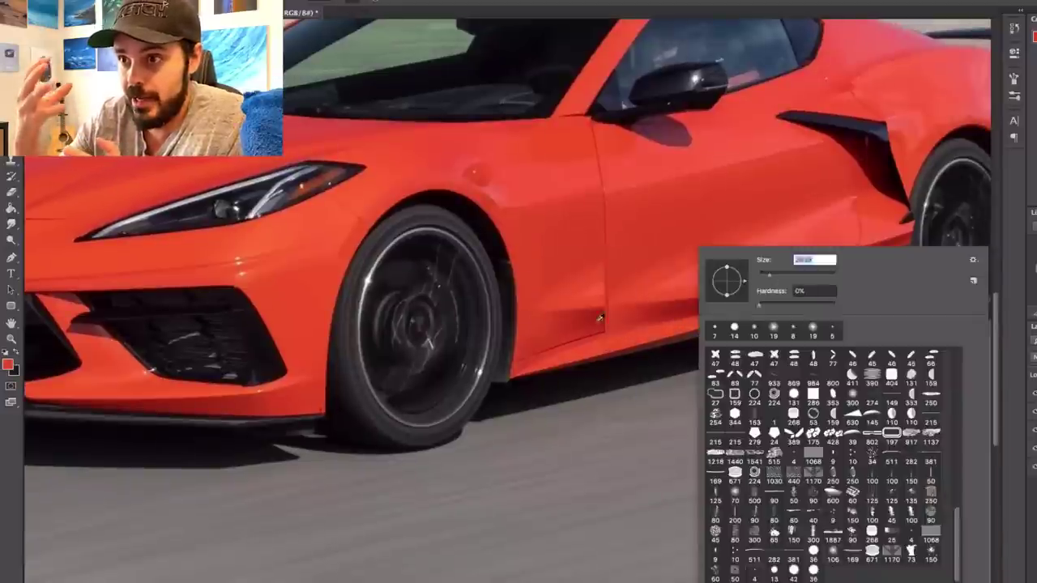
pyautogui.moveTo(599, 317); pyautogui.dragTo(649, 320)
pyautogui.keyDown('ctrl'); pyautogui.keyDown('alt'); pyautogui.click(653, 300); pyautogui.keyUp('alt'); pyautogui.keyUp('ctrl')
pyautogui.moveTo(568, 328)
pyautogui.mouseDown()
pyautogui.moveTo(730, 305)
pyautogui.moveTo(887, 229)
pyautogui.mouseUp()
pyautogui.scroll(2, 741, 356)
pyautogui.moveTo(558, 354); pyautogui.dragTo(475, 347)
pyautogui.keyDown('ctrl'); pyautogui.keyDown('alt'); pyautogui.click(475, 348); pyautogui.keyUp('alt'); pyautogui.keyUp('ctrl')
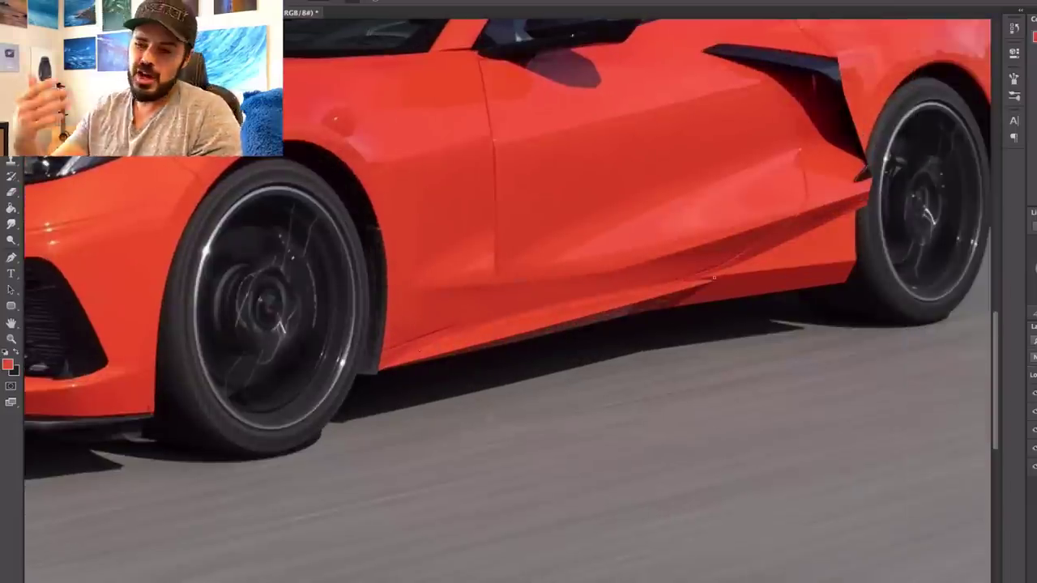
pyautogui.scroll(2, 714, 278)
pyautogui.scroll(-2, 730, 340)
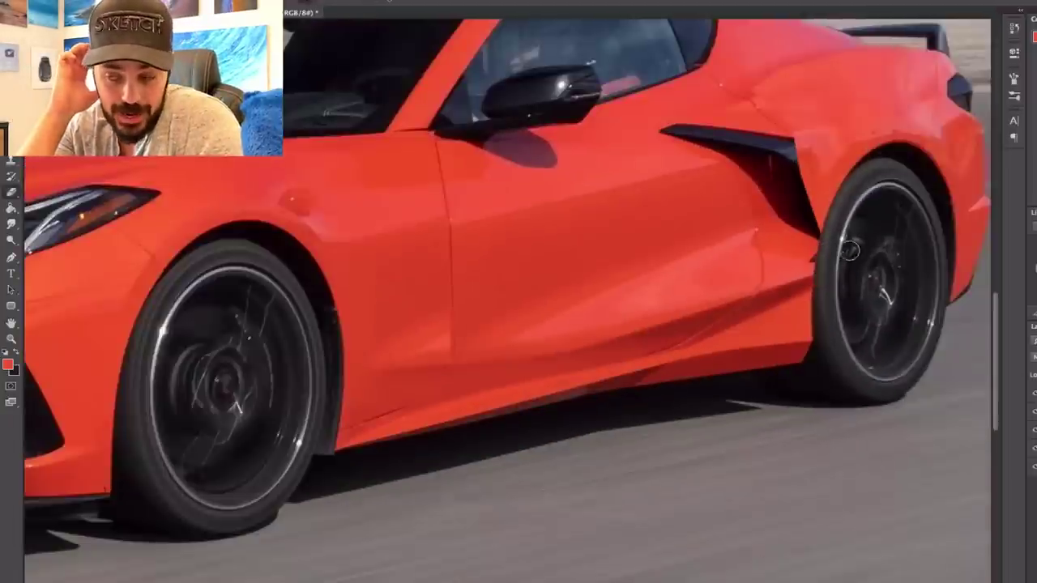
pyautogui.scroll(-3, 849, 251)
pyautogui.scroll(3, 577, 296)
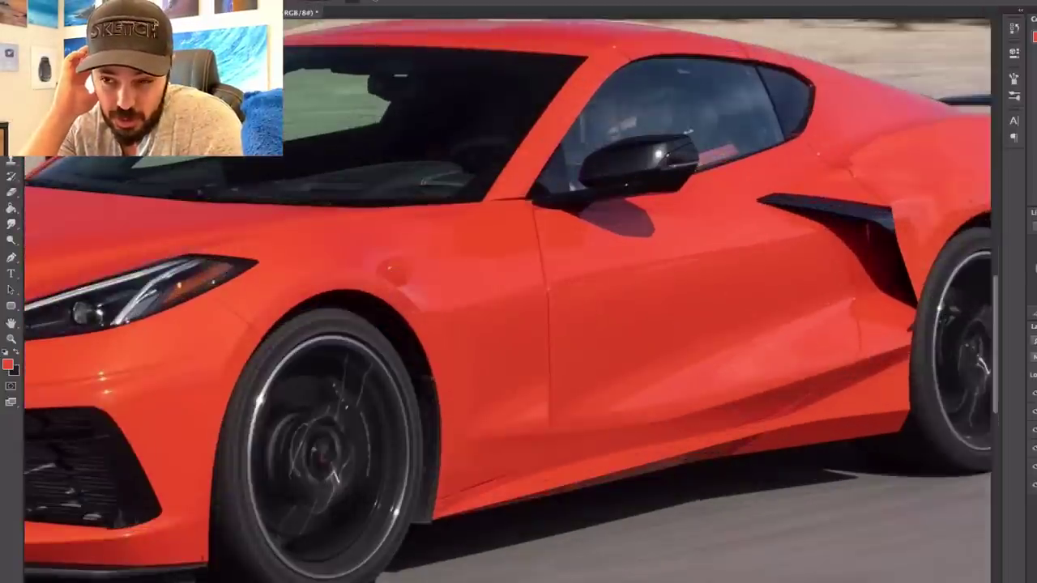
pyautogui.moveTo(711, 255); pyautogui.dragTo(552, 290)
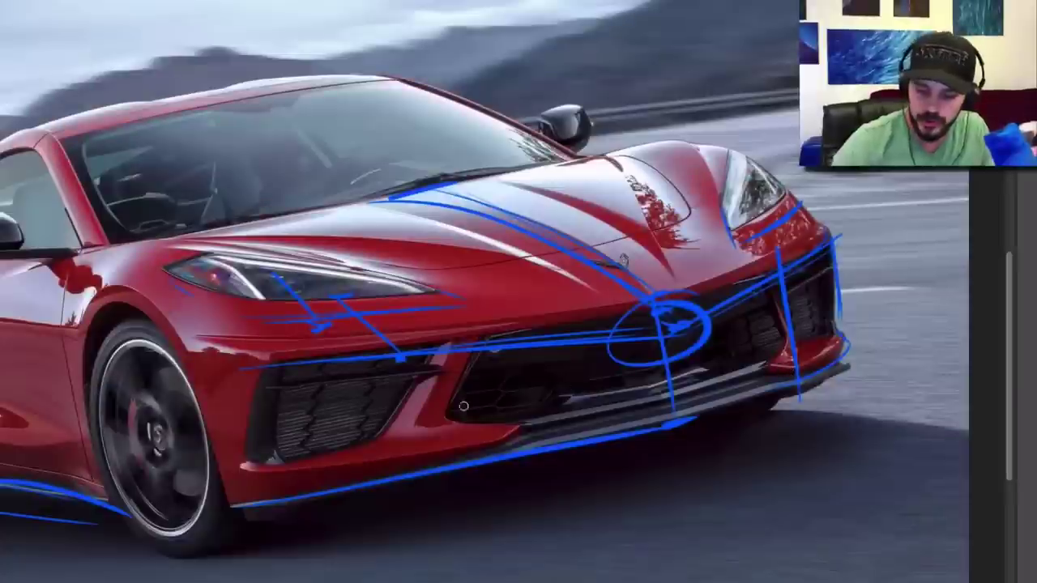
# Draw blue guide lines down the front bumper's two outer vent areas on the dark red Corvette photo
pyautogui.moveTo(405, 341); pyautogui.dragTo(423, 458)
pyautogui.moveTo(778, 251); pyautogui.dragTo(798, 397)
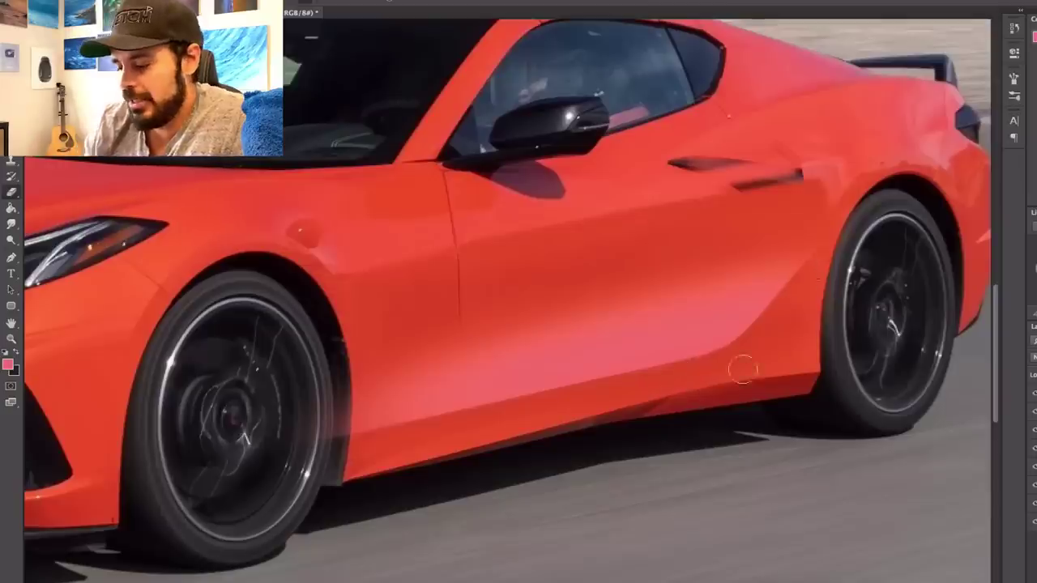
# Trim the pink highlight along the lower door into a narrow streak that tapers toward the front wheel
pyautogui.press('super+minus')
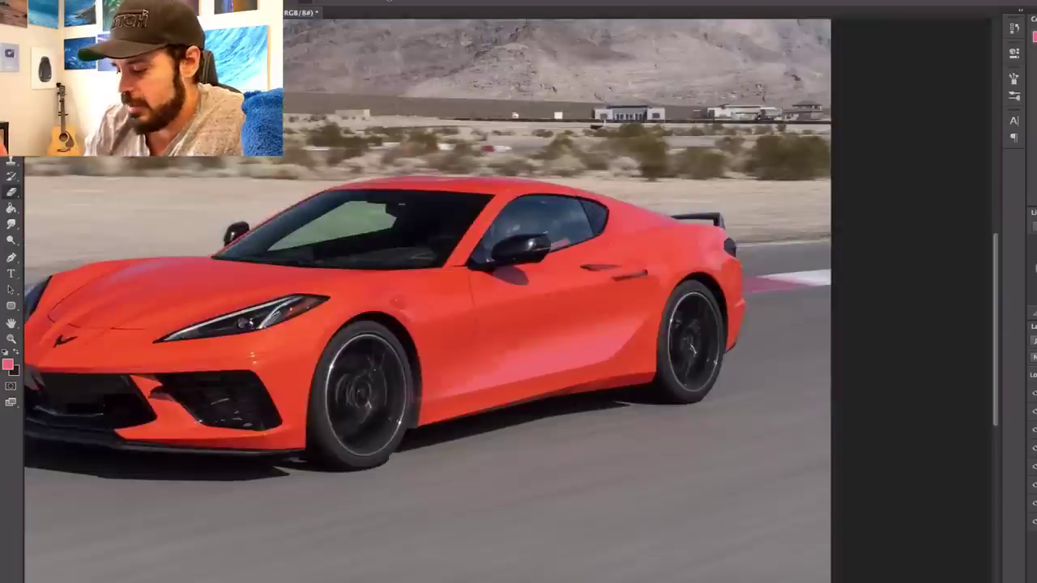
pyautogui.moveTo(421, 396)
pyautogui.mouseDown()
pyautogui.moveTo(644, 324)
pyautogui.moveTo(681, 391)
pyautogui.mouseUp()
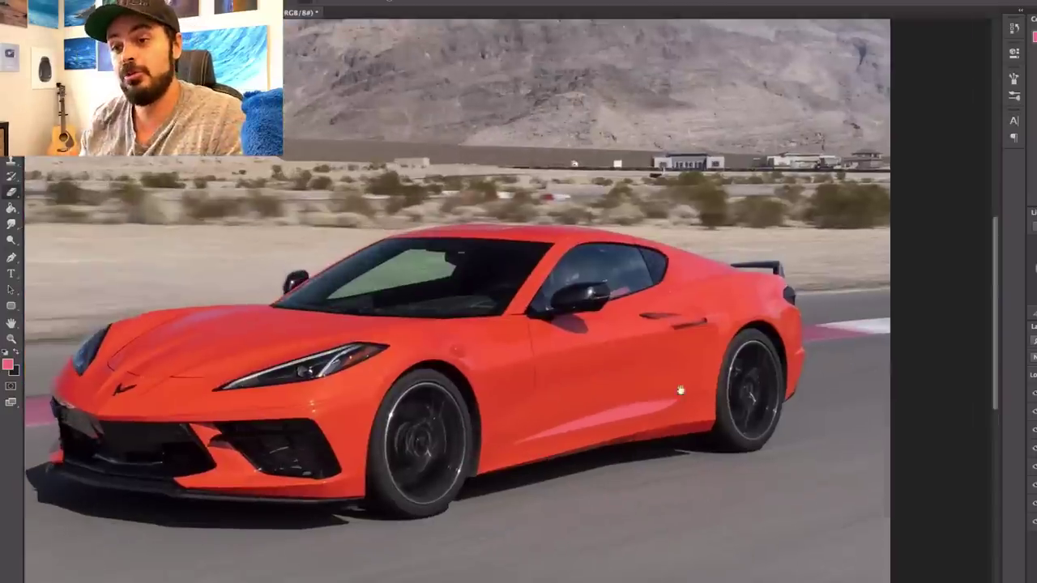
pyautogui.scroll(5, 653, 444)
pyautogui.click(463, 364)
pyautogui.press('Return')
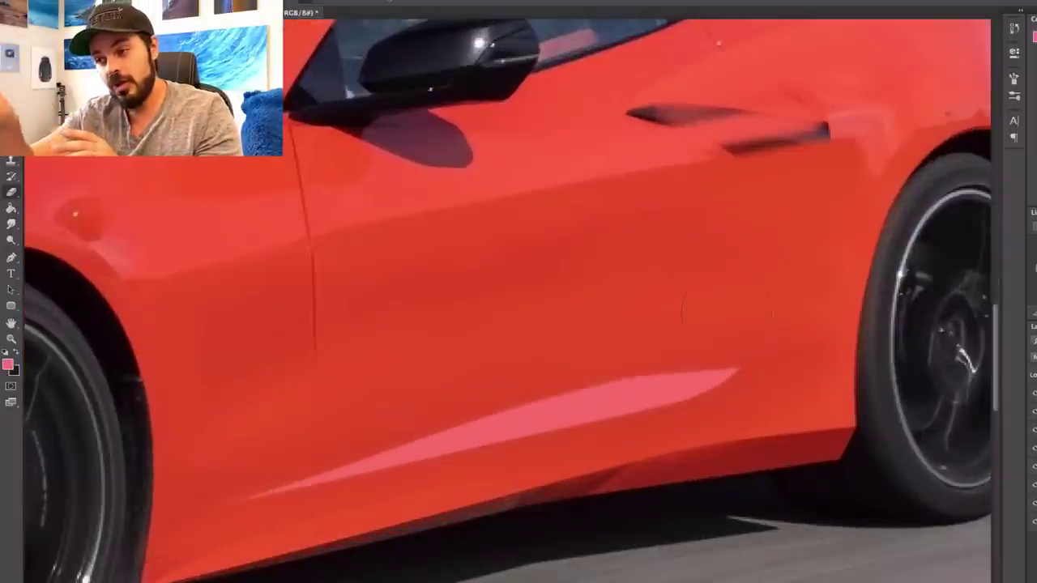
# Paint over the two remaining dark slits of the side intake behind the door with sampled body red
pyautogui.scroll(-2, 559, 435)
pyautogui.scroll(-4, 562, 433)
pyautogui.scroll(6, 622, 373)
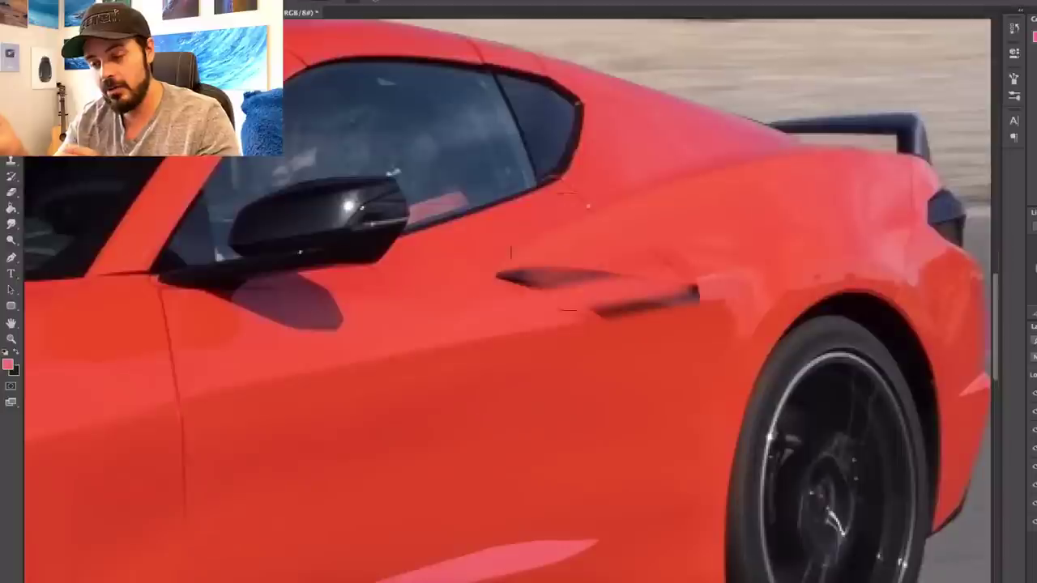
pyautogui.keyDown('alt'); pyautogui.click(567, 312); pyautogui.keyUp('alt')
pyautogui.moveTo(507, 278); pyautogui.dragTo(628, 279)
pyautogui.moveTo(591, 333); pyautogui.dragTo(578, 335)
pyautogui.keyDown('alt'); pyautogui.click(308, 381); pyautogui.keyUp('alt')
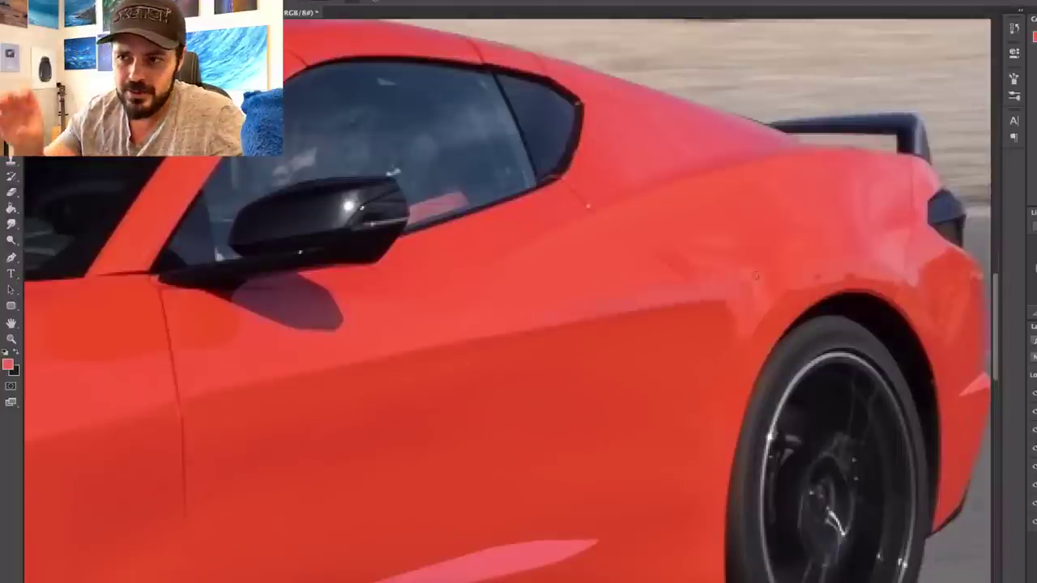
pyautogui.scroll(-2, 515, 274)
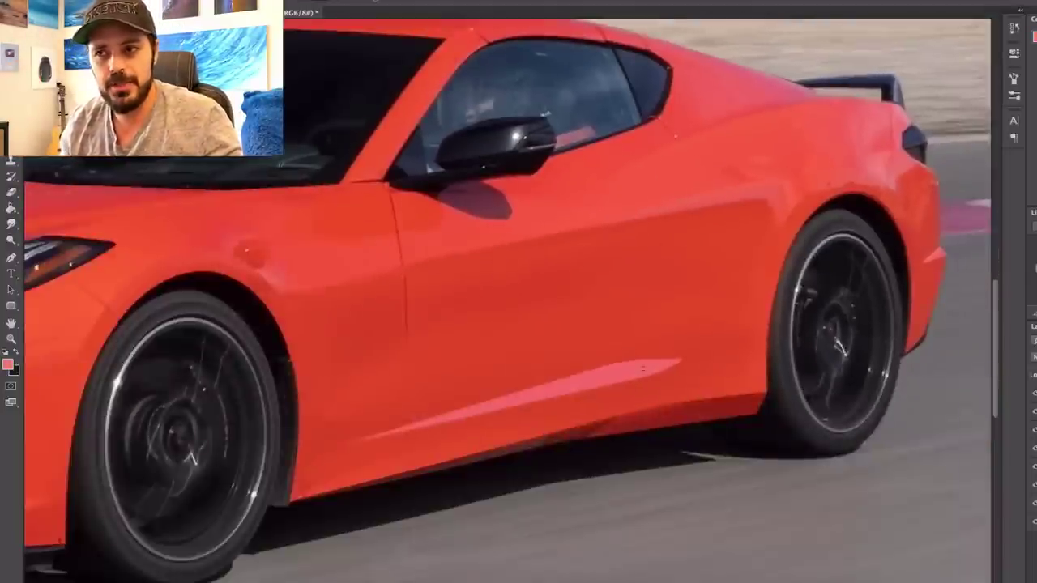
# Replace the pink streak along the lower door with a soft, lighter red highlight that blends into the body side
pyautogui.scroll(-3, 707, 429)
pyautogui.scroll(4, 702, 367)
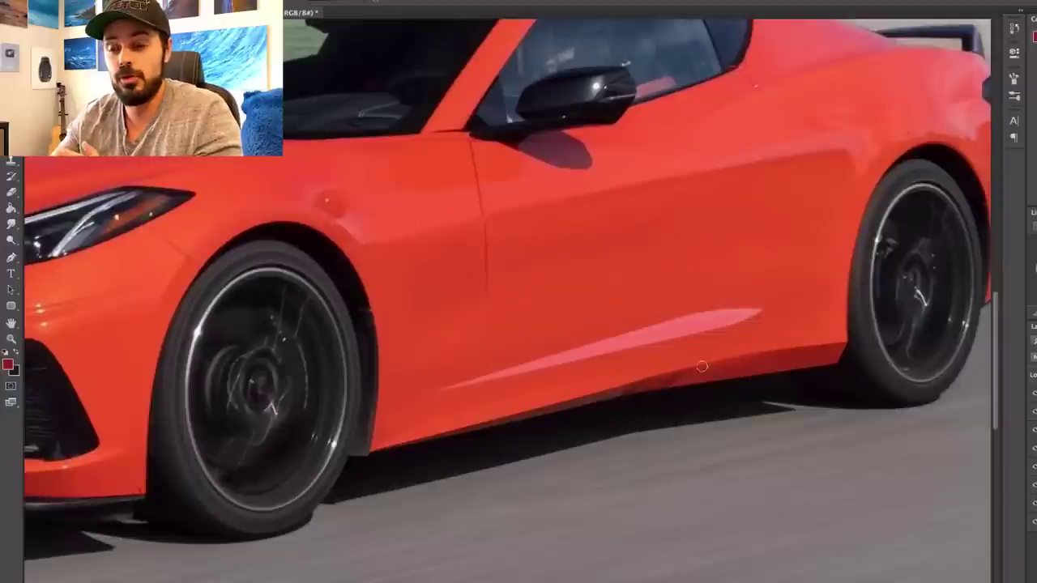
pyautogui.scroll(-3, 775, 347)
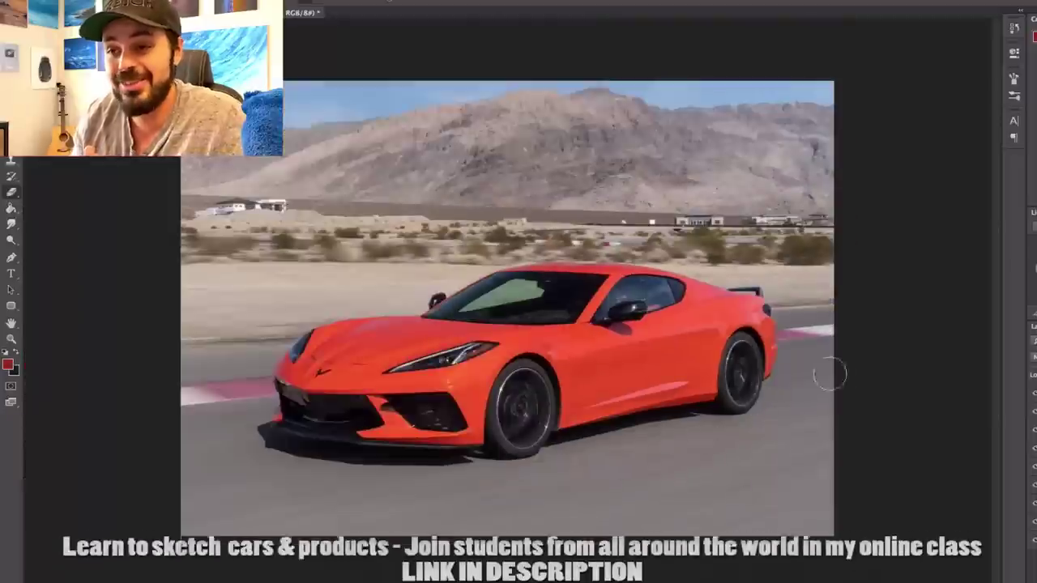
pyautogui.scroll(4, 663, 432)
pyautogui.scroll(-3, 662, 432)
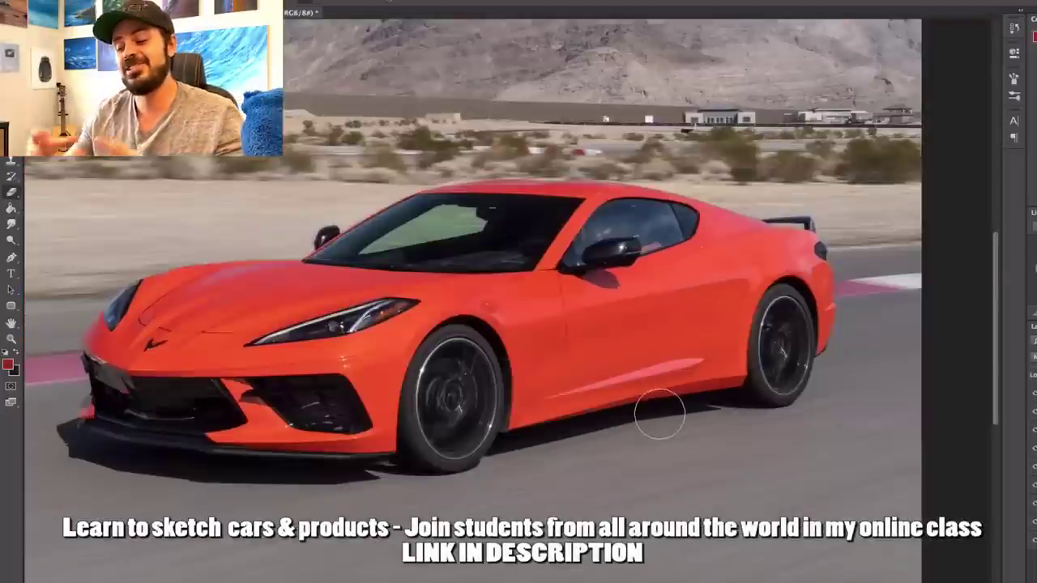
pyautogui.press('e')
pyautogui.moveTo(658, 370); pyautogui.dragTo(648, 374)
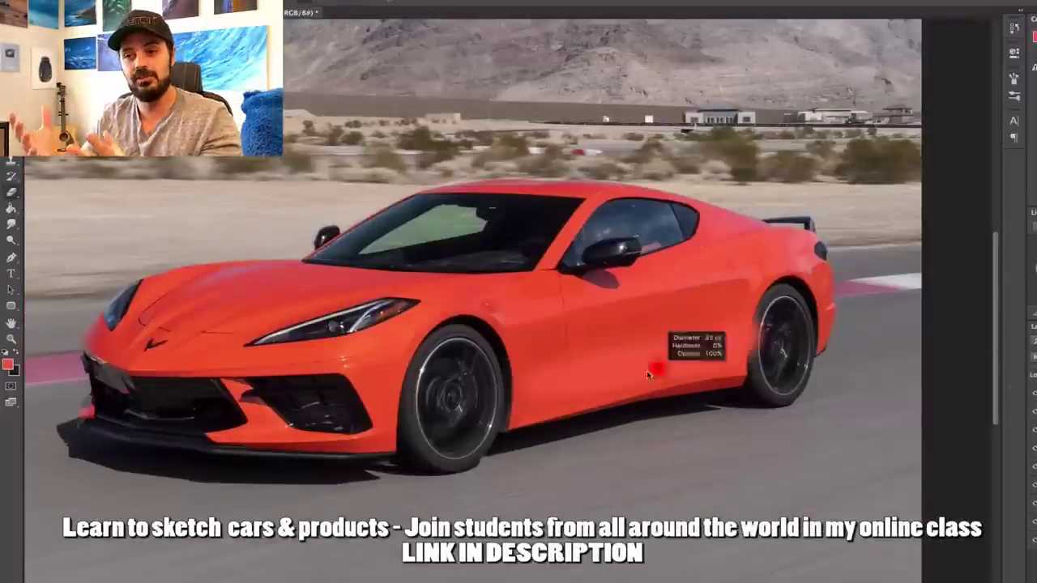
pyautogui.scroll(2, 761, 312)
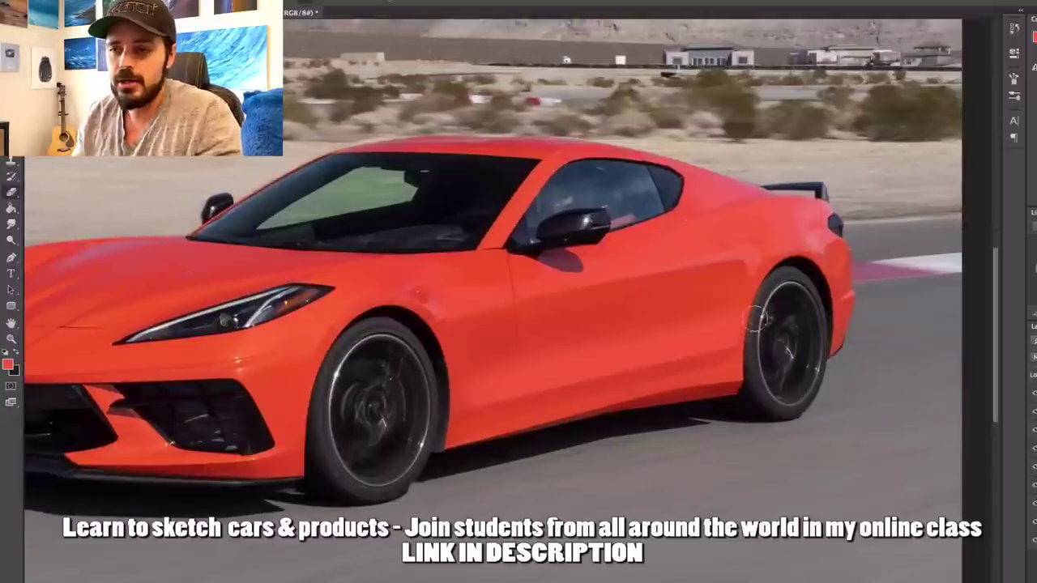
pyautogui.scroll(-2, 706, 487)
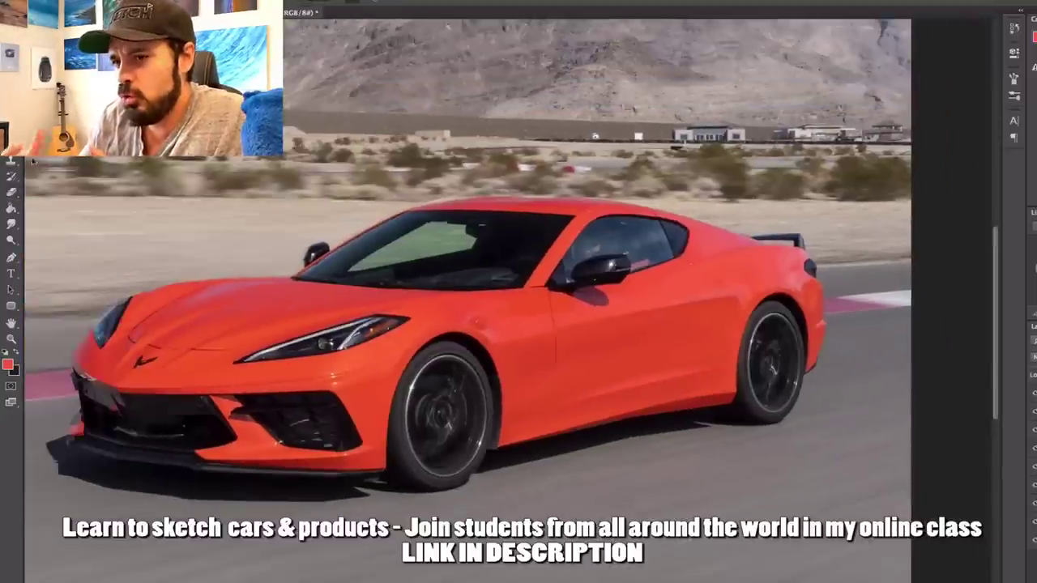
# Paint a soft black vent shape behind the front wheel, reaching back into the door and down toward the sill
pyautogui.moveTo(500, 369)
pyautogui.mouseDown()
pyautogui.moveTo(583, 311)
pyautogui.moveTo(554, 422)
pyautogui.moveTo(500, 366)
pyautogui.moveTo(680, 410)
pyautogui.mouseUp()
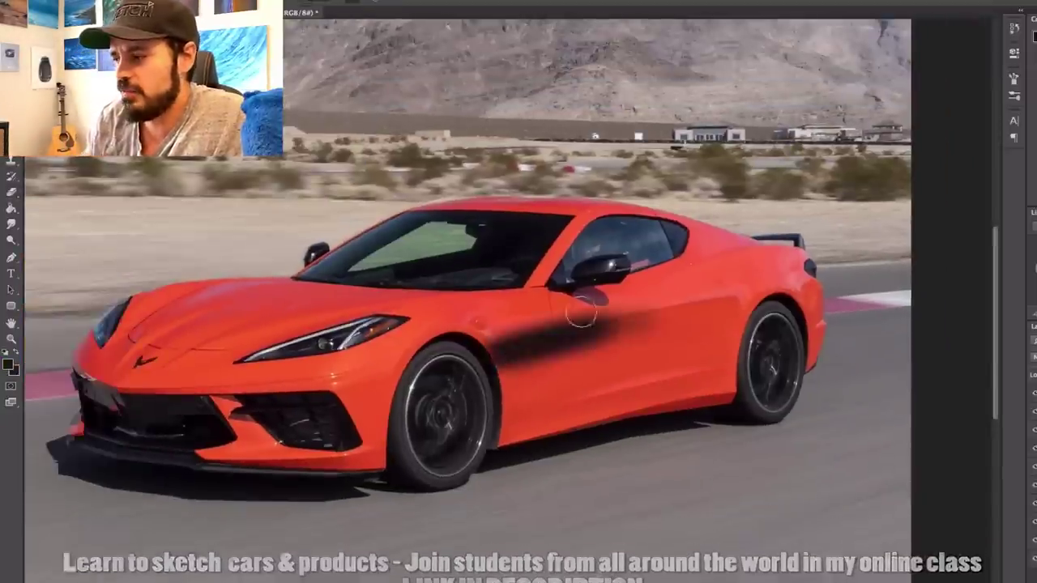
pyautogui.keyDown('alt'); pyautogui.click(308, 399); pyautogui.keyUp('alt')
pyautogui.rightClick(940, 323)
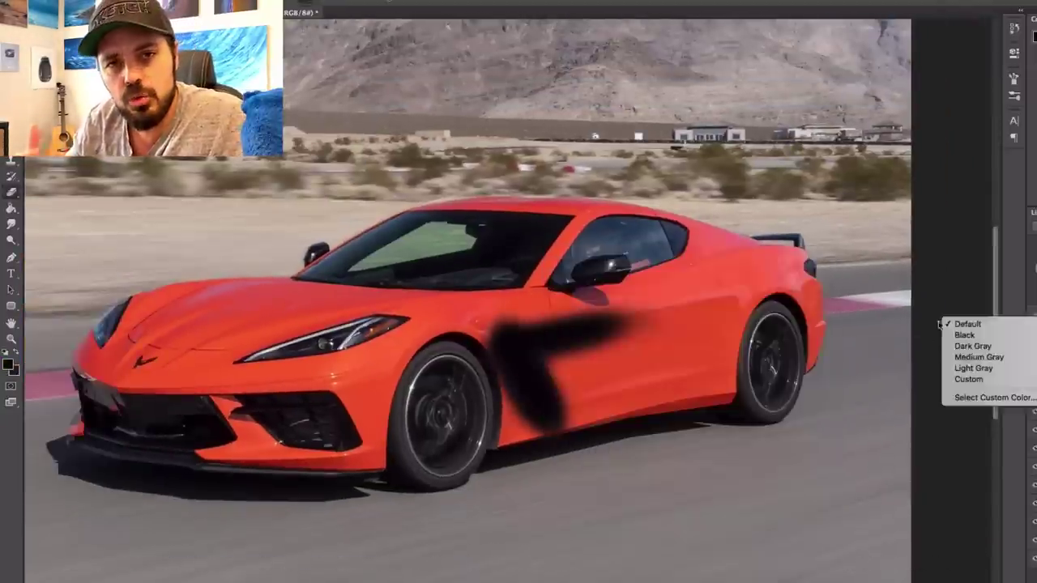
pyautogui.press('Escape')
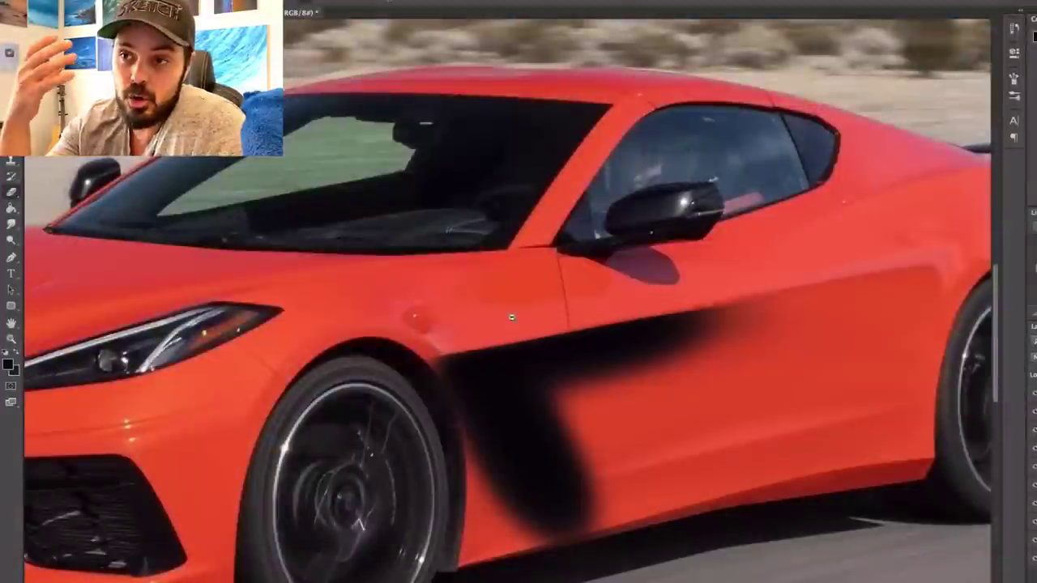
# Trim the black vent shape behind the front wheel to crisp, straight front and lower edges
pyautogui.hotkey('ctrl', '-')
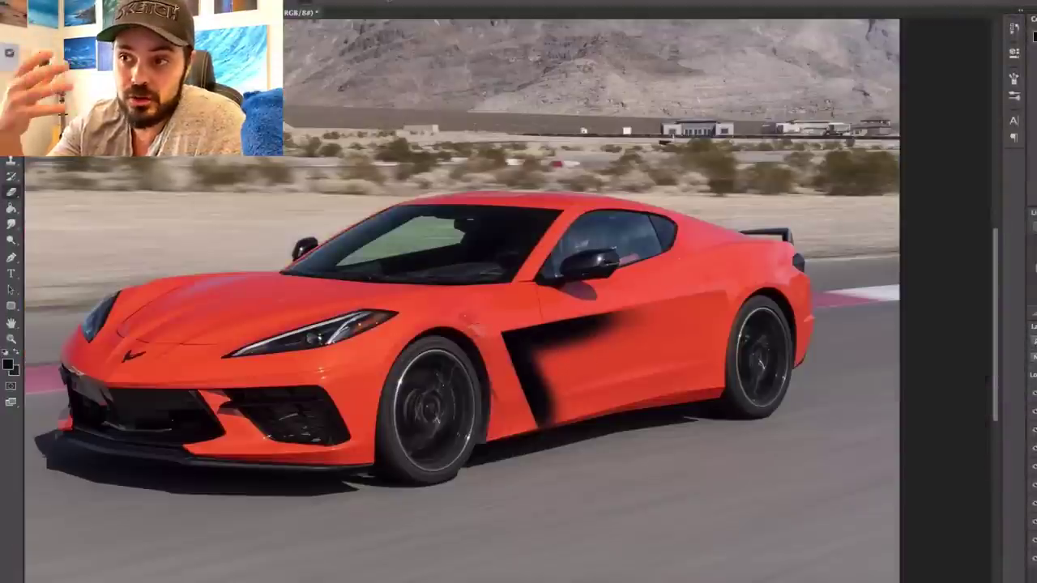
pyautogui.hotkey('ctrl', '+')
pyautogui.hotkey('ctrl', '+')
pyautogui.hotkey('ctrl', '+')
pyautogui.scroll(-3, 701, 426)
pyautogui.moveTo(759, 394); pyautogui.dragTo(577, 418)
pyautogui.scroll(3, 702, 483)
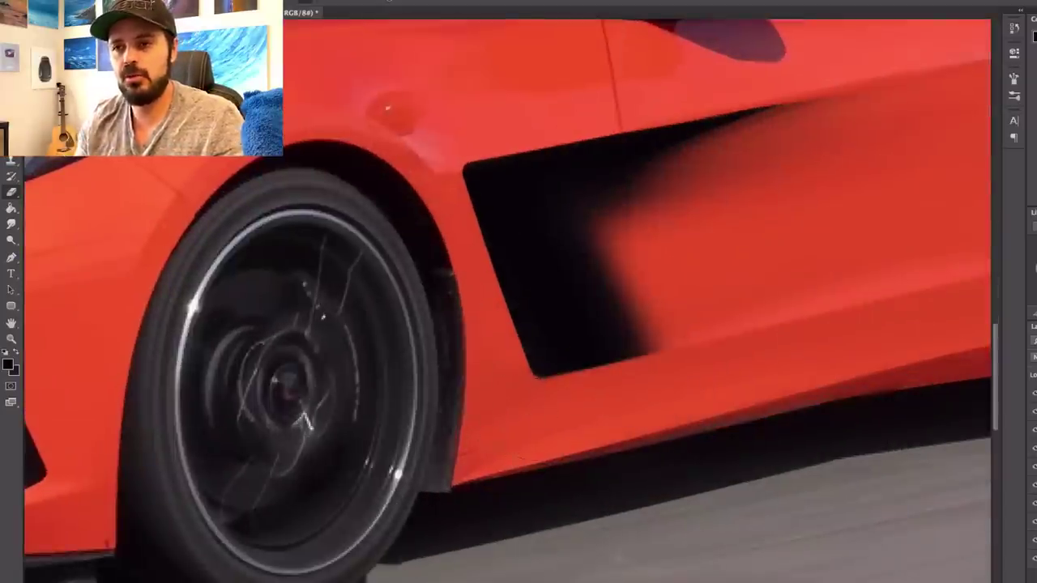
pyautogui.scroll(-3, 648, 415)
pyautogui.scroll(2, 676, 442)
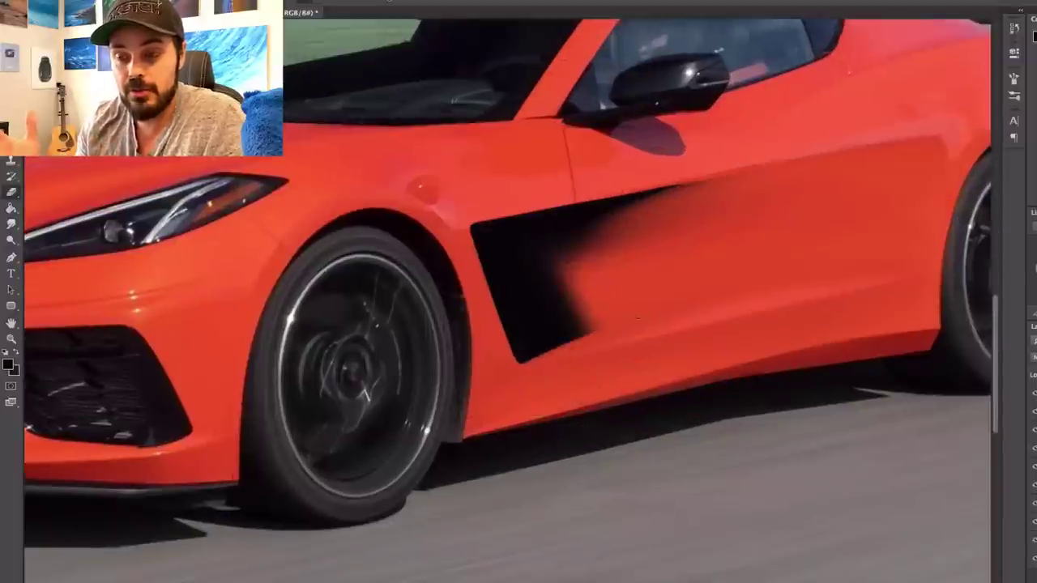
# Erase the inner part of the black vent shape, leaving a narrow slanted slit behind the front wheel arch
pyautogui.scroll(-3, 600, 394)
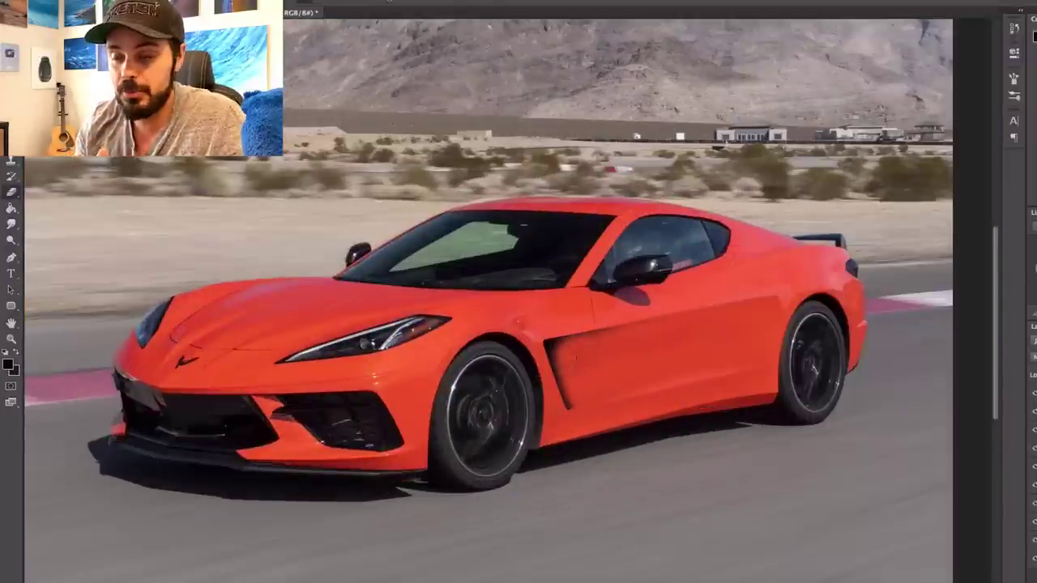
pyautogui.scroll(3, 585, 346)
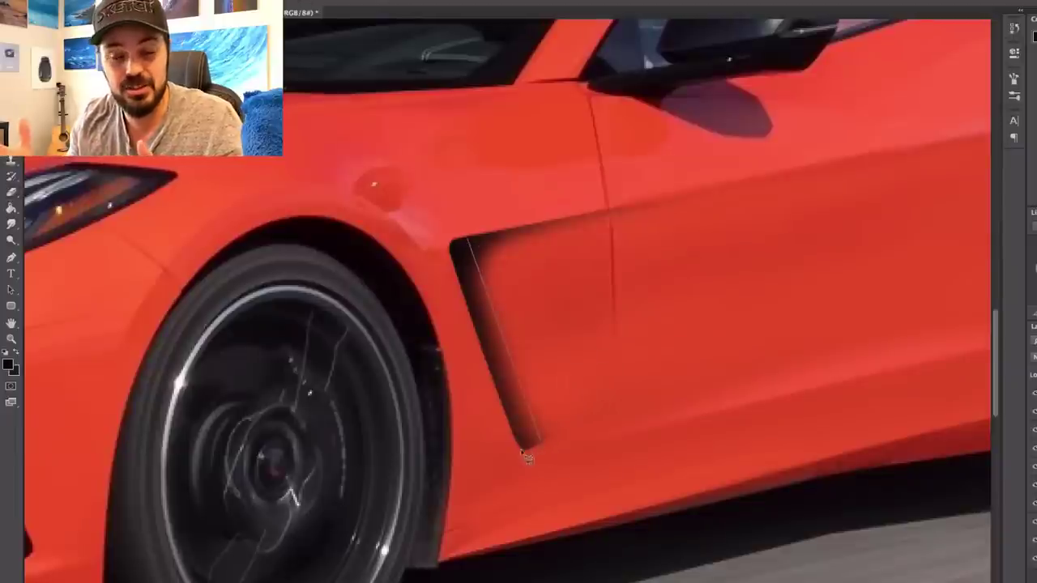
pyautogui.scroll(-3, 470, 247)
pyautogui.scroll(3, 733, 267)
pyautogui.scroll(-3, 734, 267)
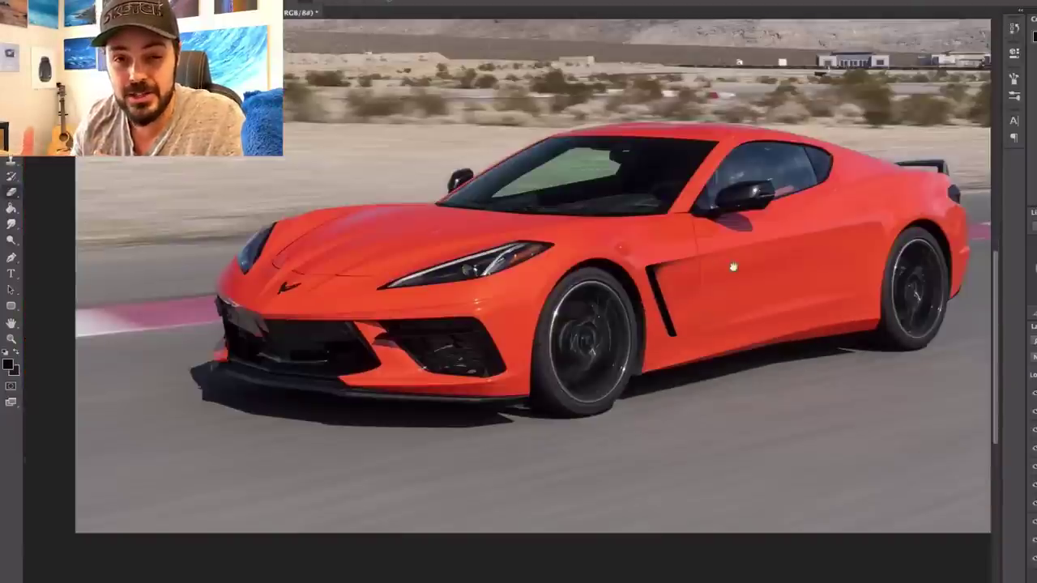
# Refine the dark upper corner of the fender vent with sampled color, tapering its top edge back toward the door seam
pyautogui.scroll(3, 665, 303)
pyautogui.hscroll(2, 664, 303)
pyautogui.press('b')
pyautogui.keyDown('alt'); pyautogui.click(440, 235); pyautogui.keyUp('alt')
pyautogui.moveTo(498, 254)
pyautogui.mouseDown()
pyautogui.moveTo(868, 143)
pyautogui.moveTo(429, 228)
pyautogui.mouseUp()
pyautogui.press('e')
pyautogui.rightClick(554, 183)
pyautogui.scroll(-2, 512, 241)
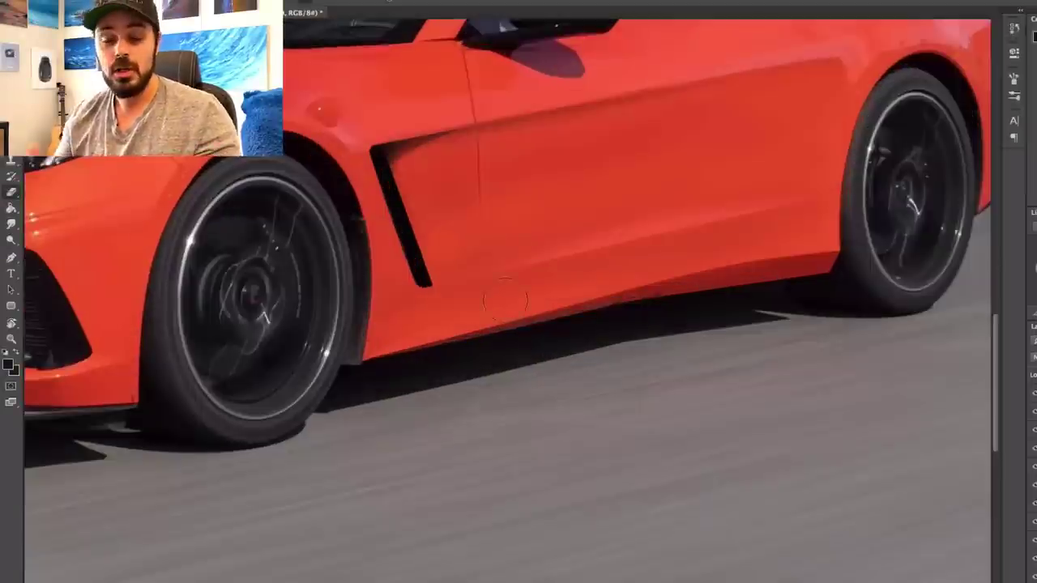
# Brush a sampled lighter red onto the recessed panel behind the fender vent and fade it across the door
pyautogui.keyDown('alt'); pyautogui.click(431, 116); pyautogui.keyUp('alt')
pyautogui.press('super+d')
pyautogui.press('super+minus')
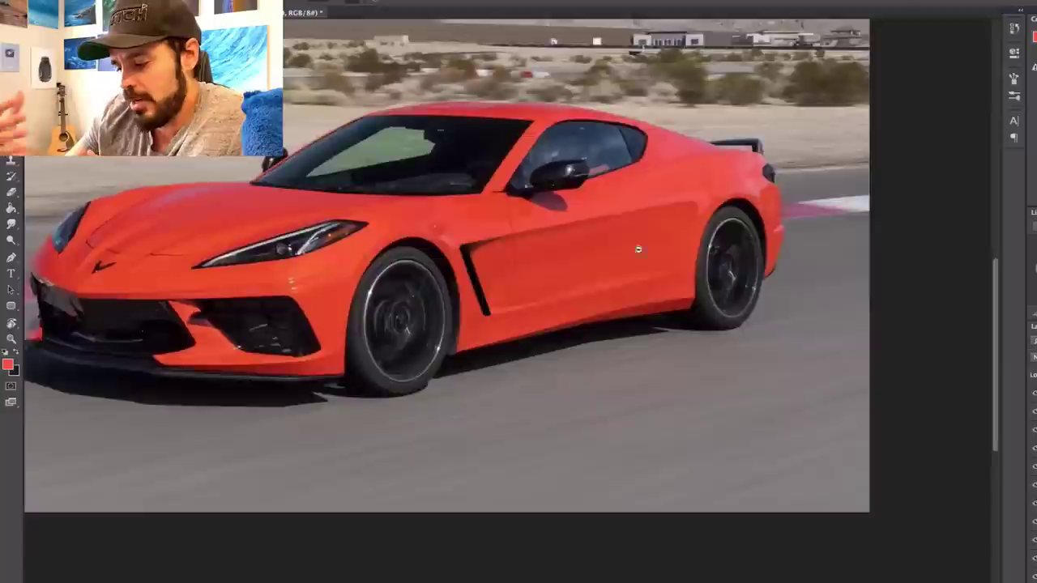
pyautogui.moveTo(639, 251); pyautogui.dragTo(679, 342)
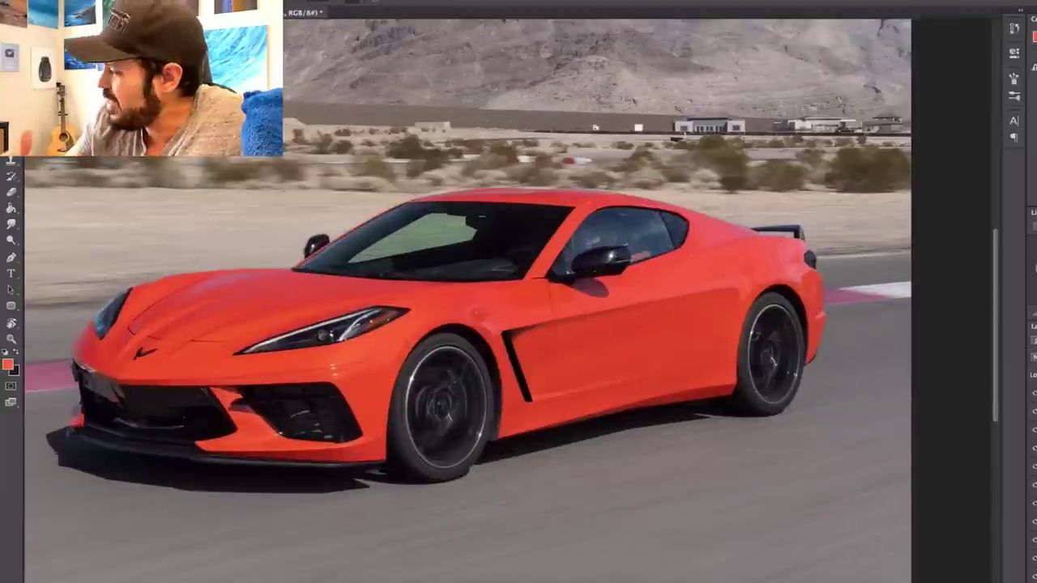
pyautogui.press('e')
pyautogui.moveTo(518, 390); pyautogui.dragTo(698, 344)
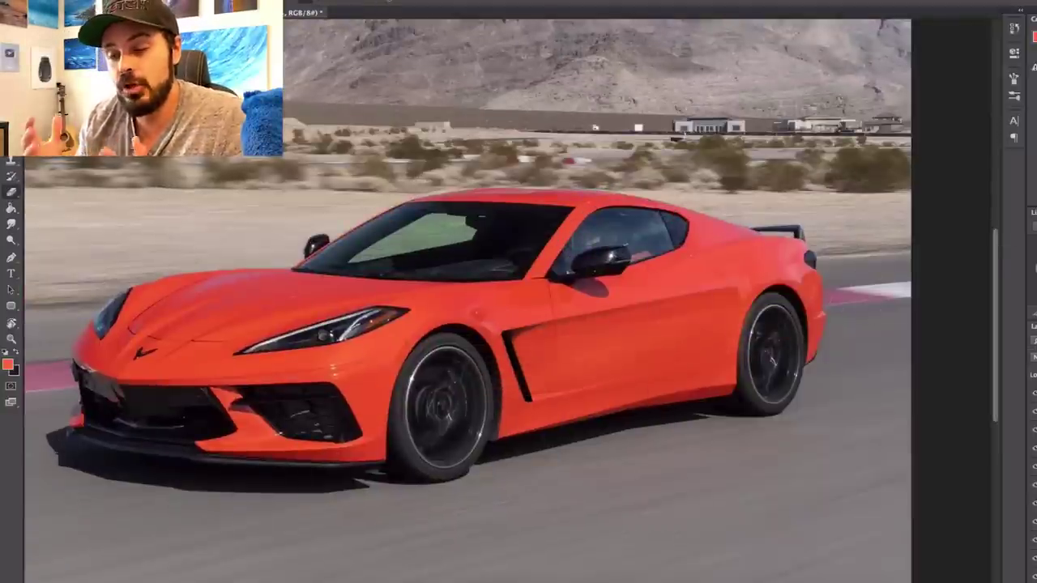
# Paint a soft lighter red highlight on the lower rear body side, with a curved edge rising ahead of the rear wheel
pyautogui.press('super+minus')
pyautogui.press('super+plus')
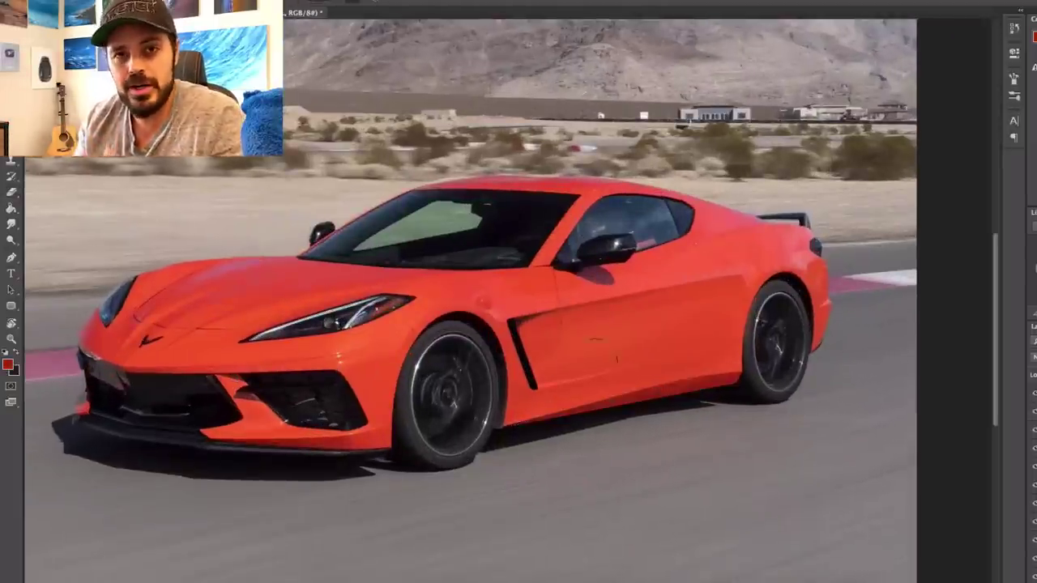
pyautogui.press('b')
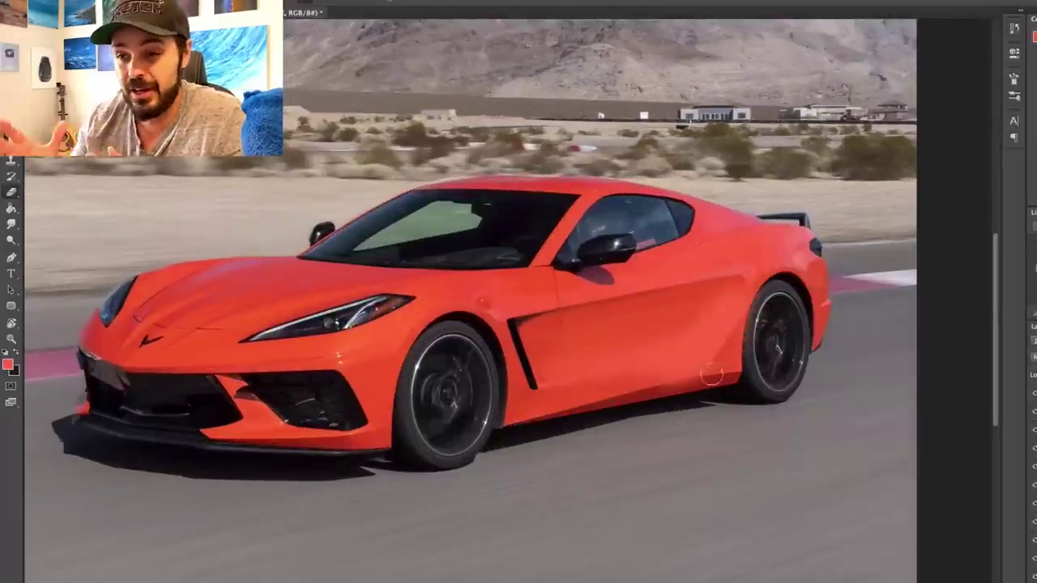
pyautogui.scroll(2, 762, 344)
pyautogui.keyDown('alt'); pyautogui.click(440, 421); pyautogui.keyUp('alt')
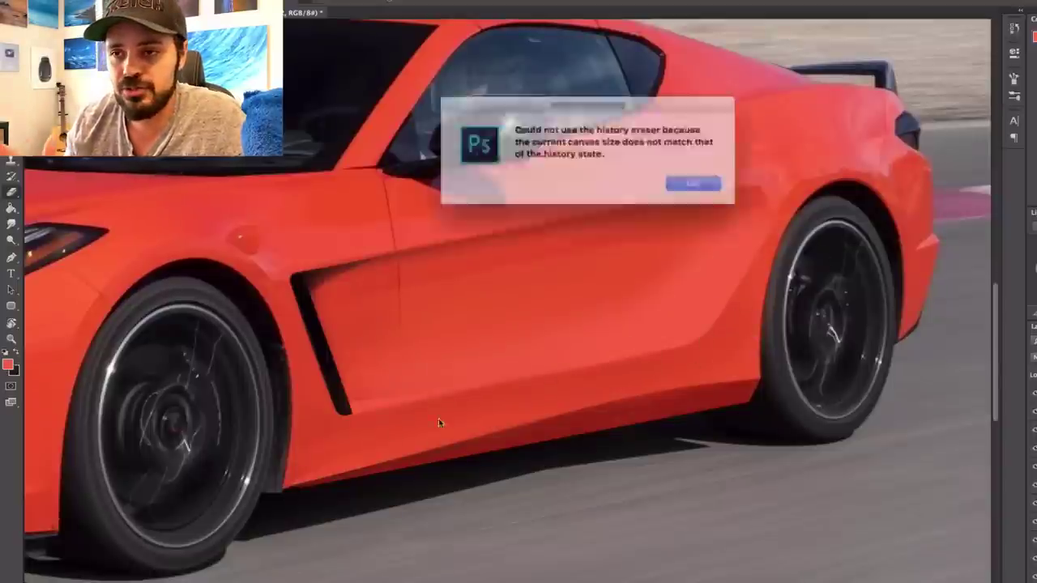
pyautogui.press('Return')
pyautogui.press('super+minus')
pyautogui.press('super+minus')
pyautogui.press('super+minus')
pyautogui.scroll(1, 656, 341)
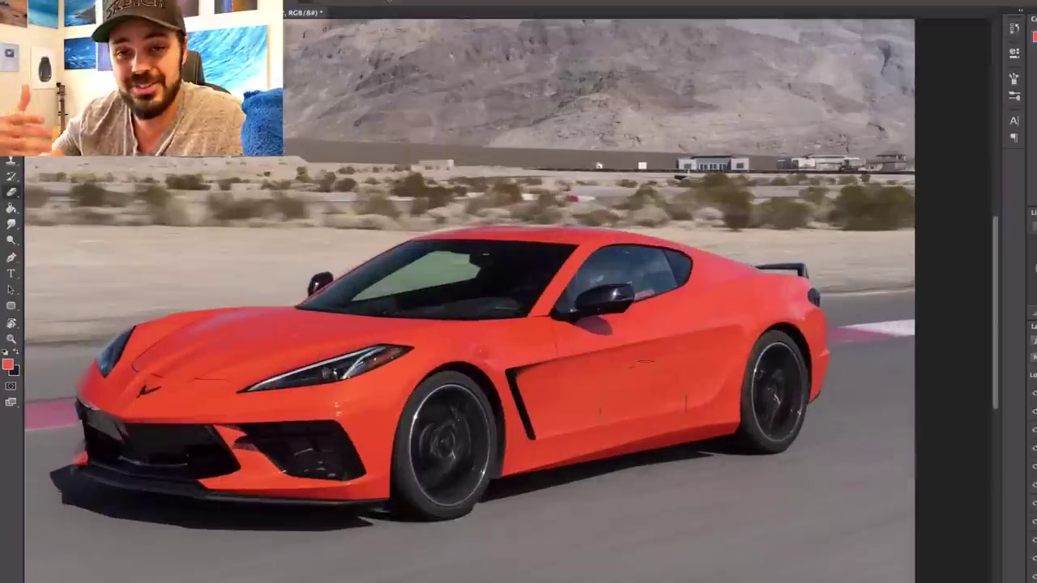
pyautogui.moveTo(636, 357); pyautogui.dragTo(606, 326)
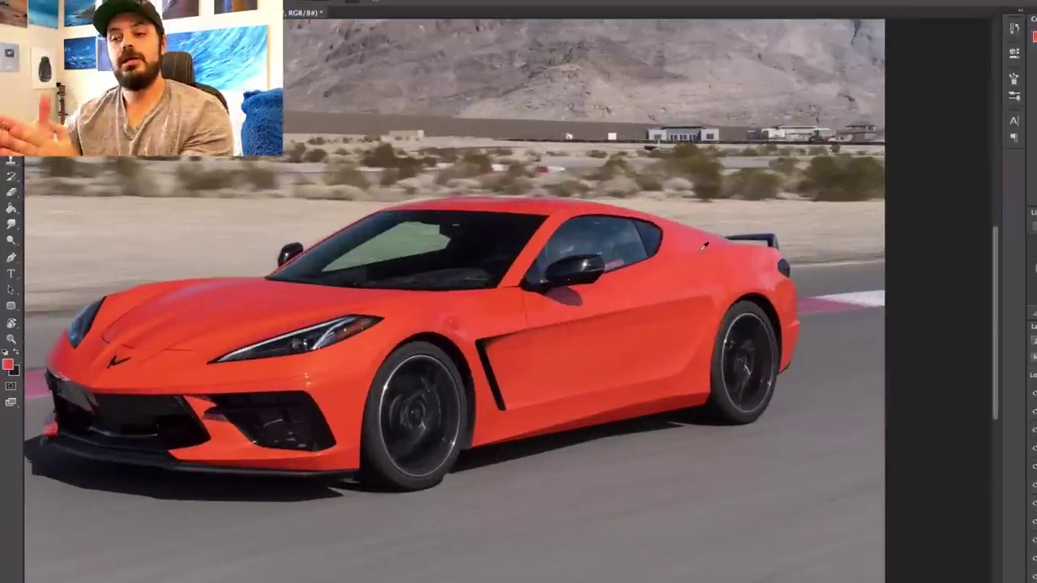
# Shade the rear shoulder behind the side window with sampled red and soften the transition from roofline to fender
pyautogui.scroll(2, 688, 259)
pyautogui.moveTo(672, 230); pyautogui.dragTo(871, 239)
pyautogui.press('e')
pyautogui.rightClick(759, 252)
pyautogui.press('Return')
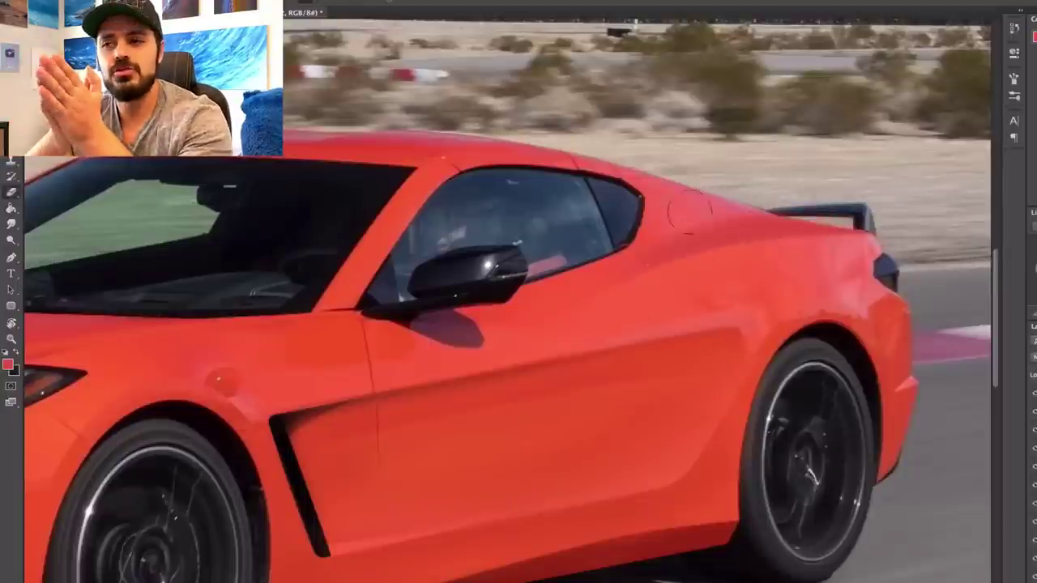
# Extend the dark rear spoiler forward so that it meets the base of the sloping roofline
pyautogui.scroll(-3, 765, 214)
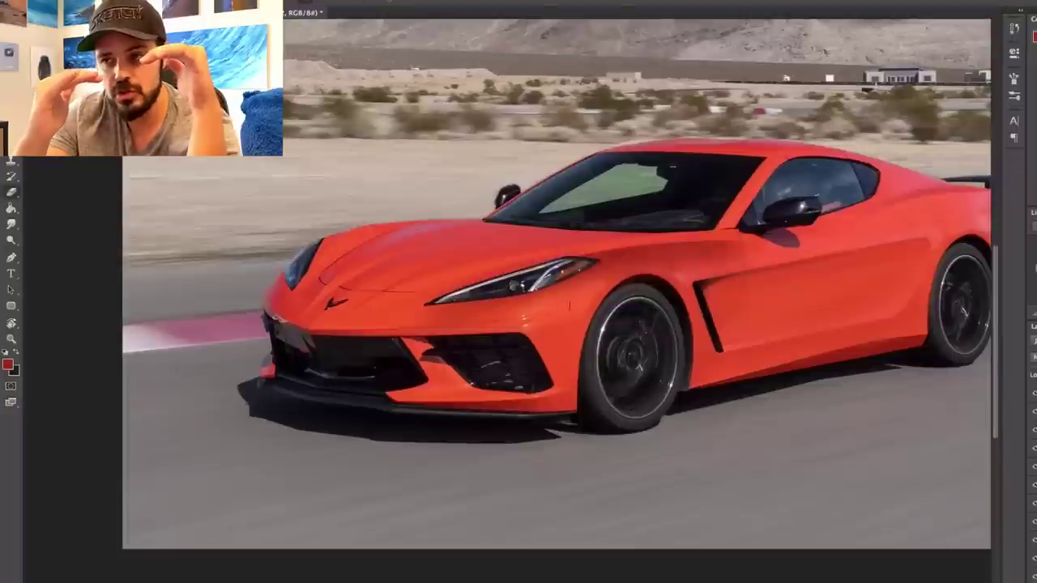
pyautogui.scroll(1, 507, 286)
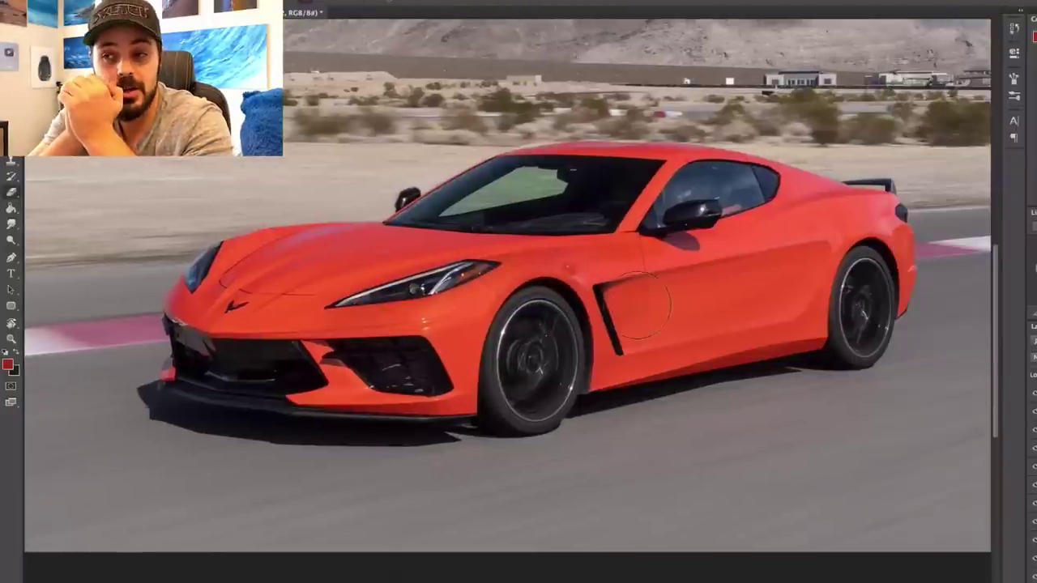
pyautogui.scroll(2, 637, 301)
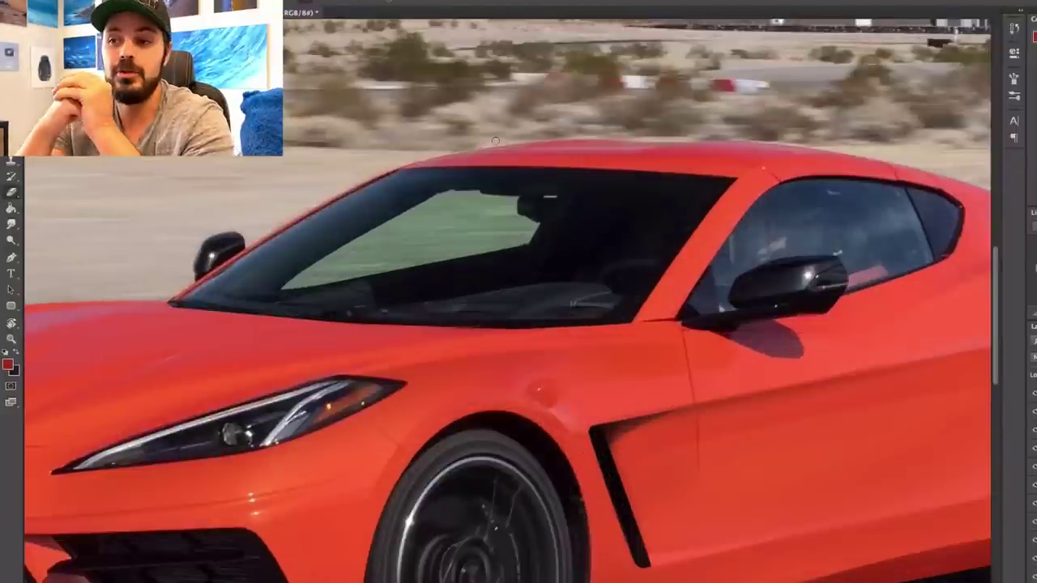
pyautogui.hscroll(5, 914, 166)
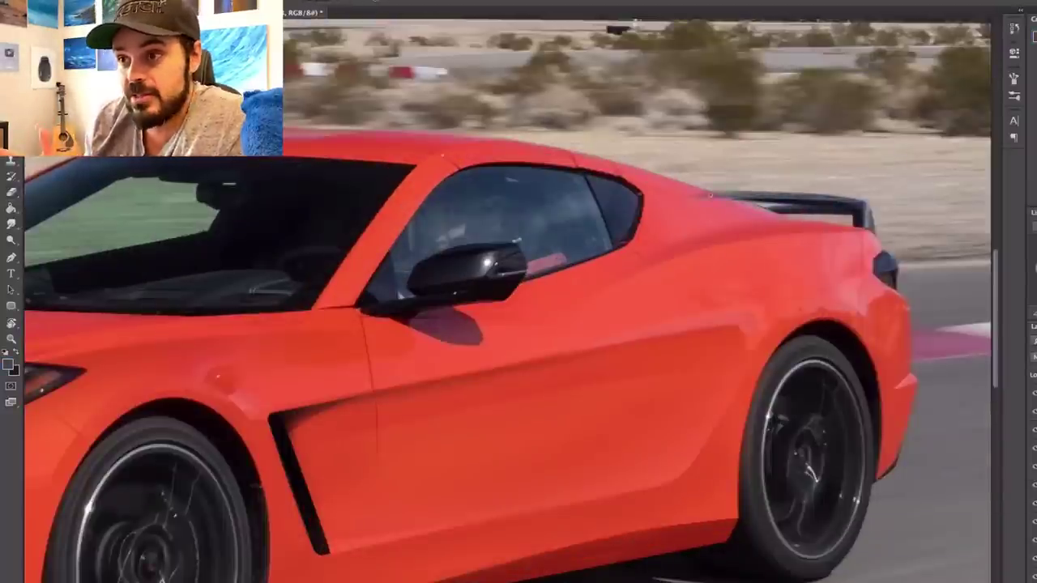
pyautogui.scroll(2, 839, 195)
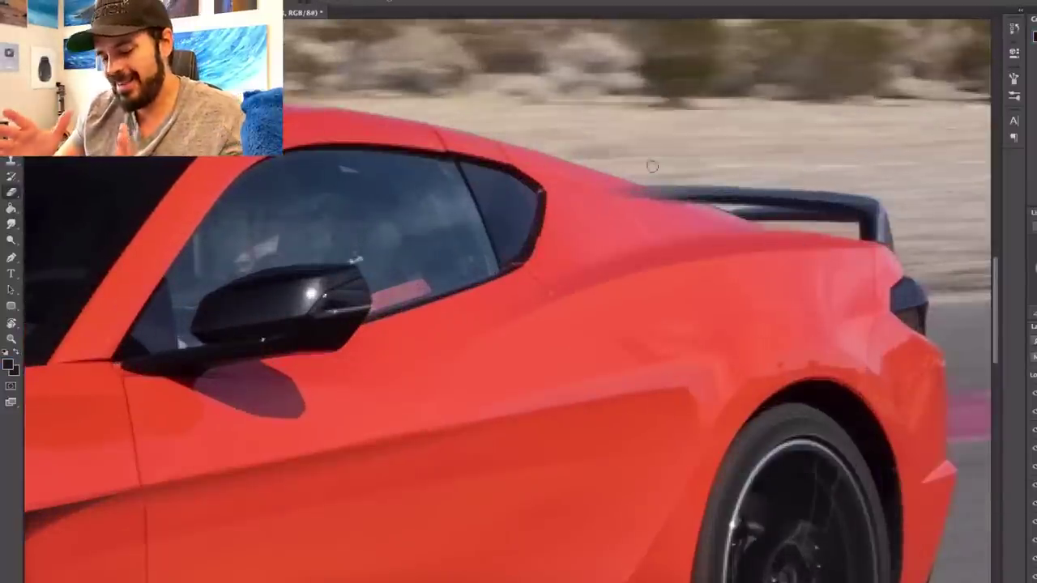
pyautogui.scroll(-2, 652, 166)
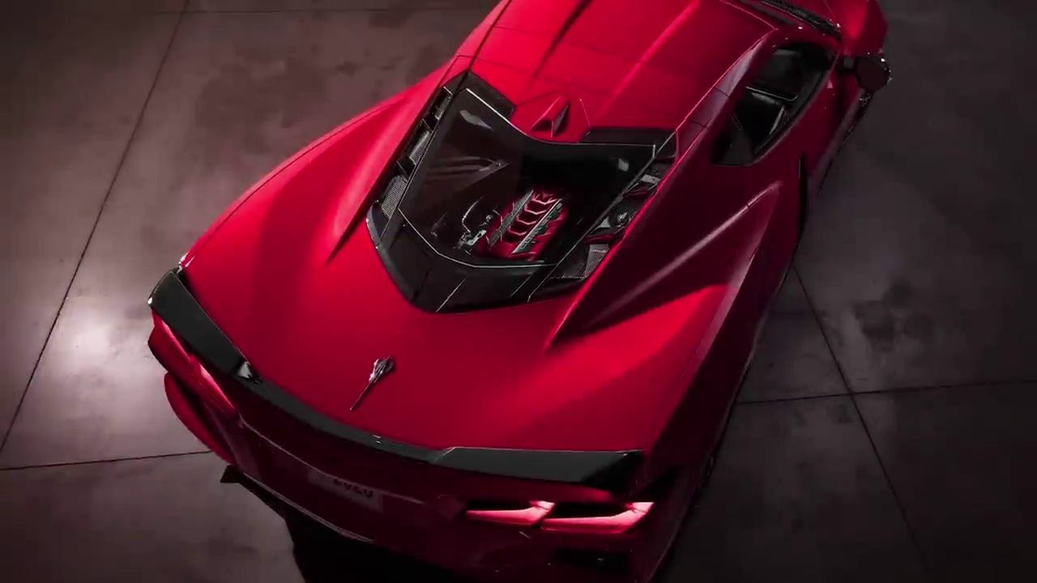